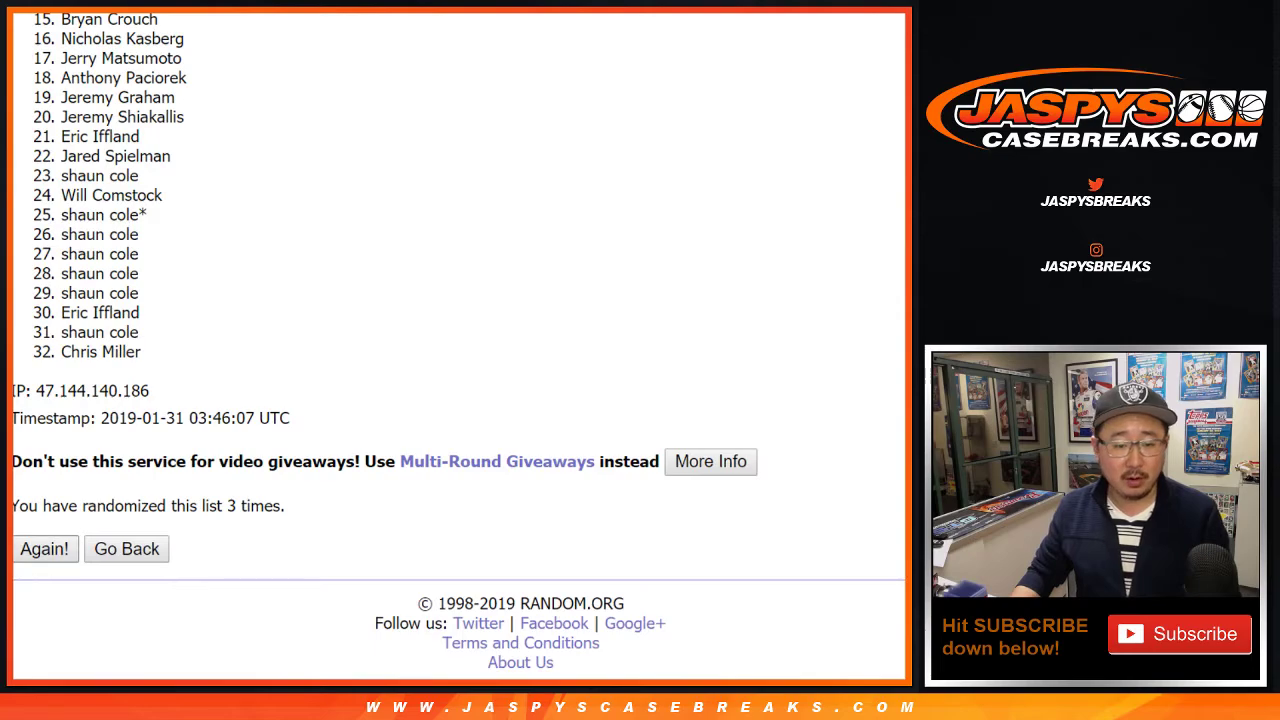
Reshuffle the participant name list until it has been randomized five times.
scroll(45, 549, "down", 6)
left_click(45, 549)
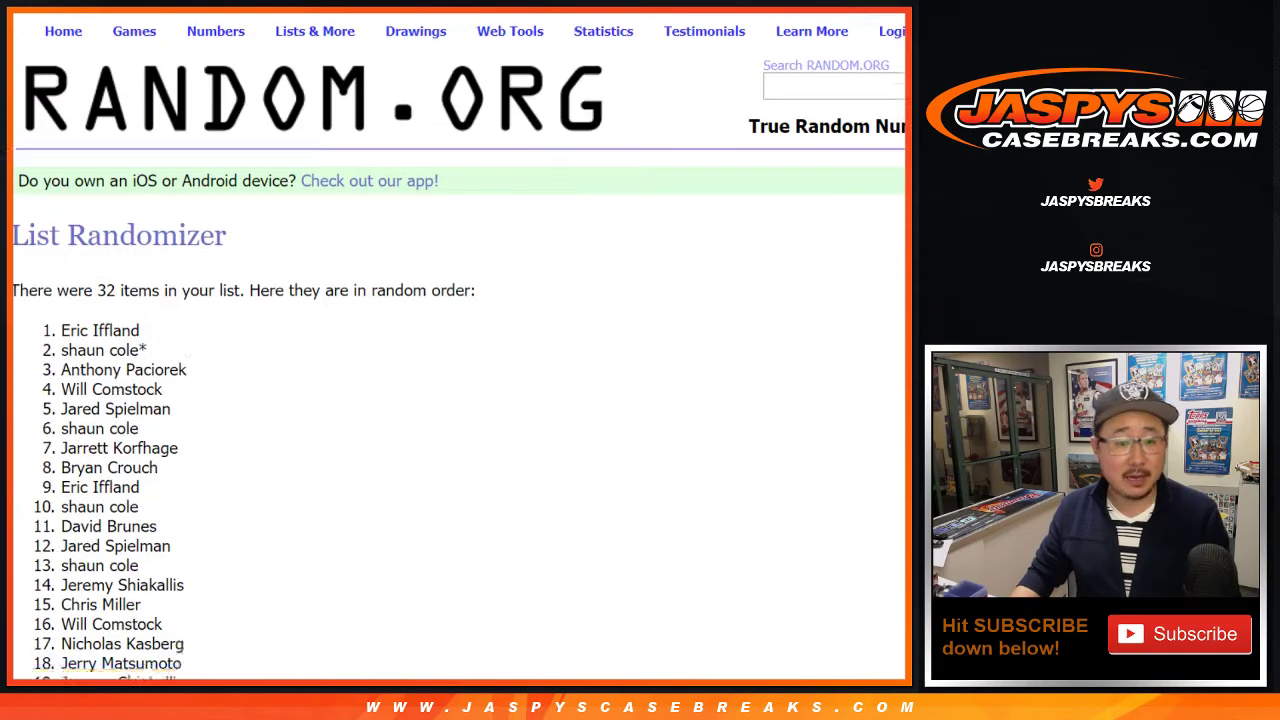
scroll(45, 549, "down", 6)
Copy all 32 shuffled participant names and paste them into the Google Sheets mixer spreadsheet from cell A1.
scroll(45, 549, "up", 6)
left_click_drag(61, 341, 140, 352)
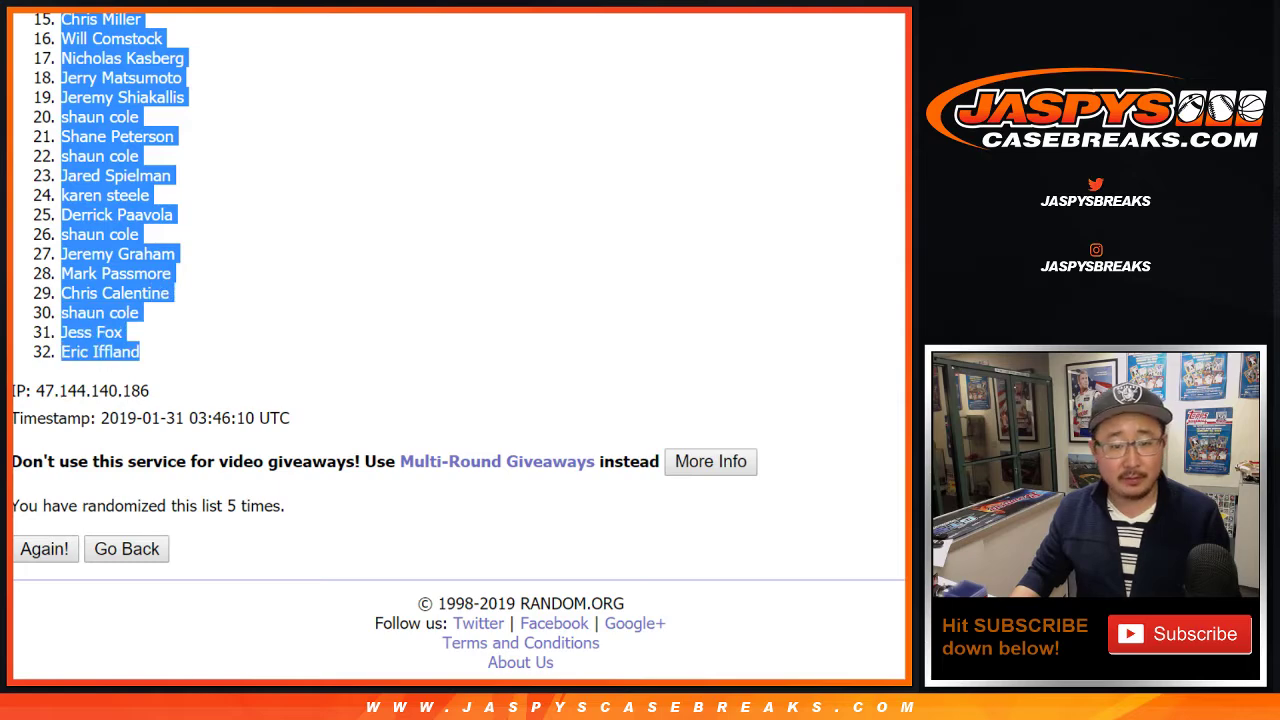
key("ctrl+Tab")
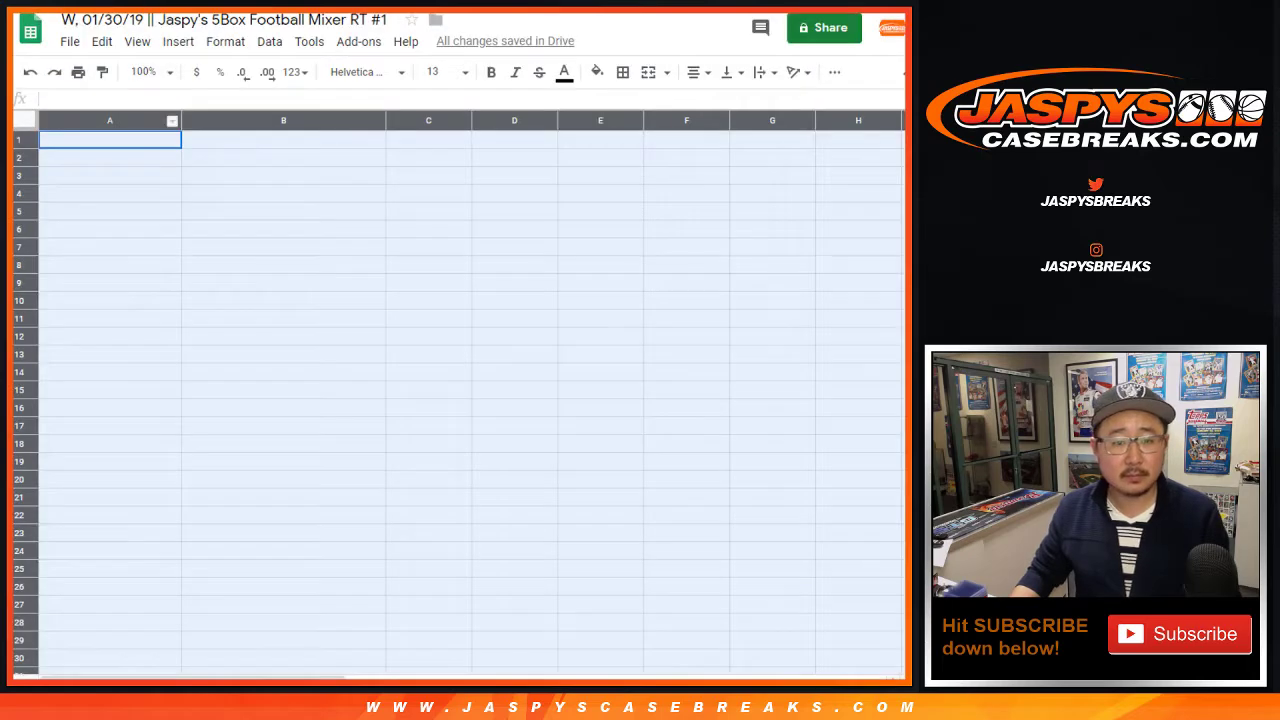
left_click(119, 138)
right_click(119, 138)
left_click(168, 210)
Switch to the RANDOM.ORG list of 32 football teams and randomize it five times.
key("ctrl+Tab")
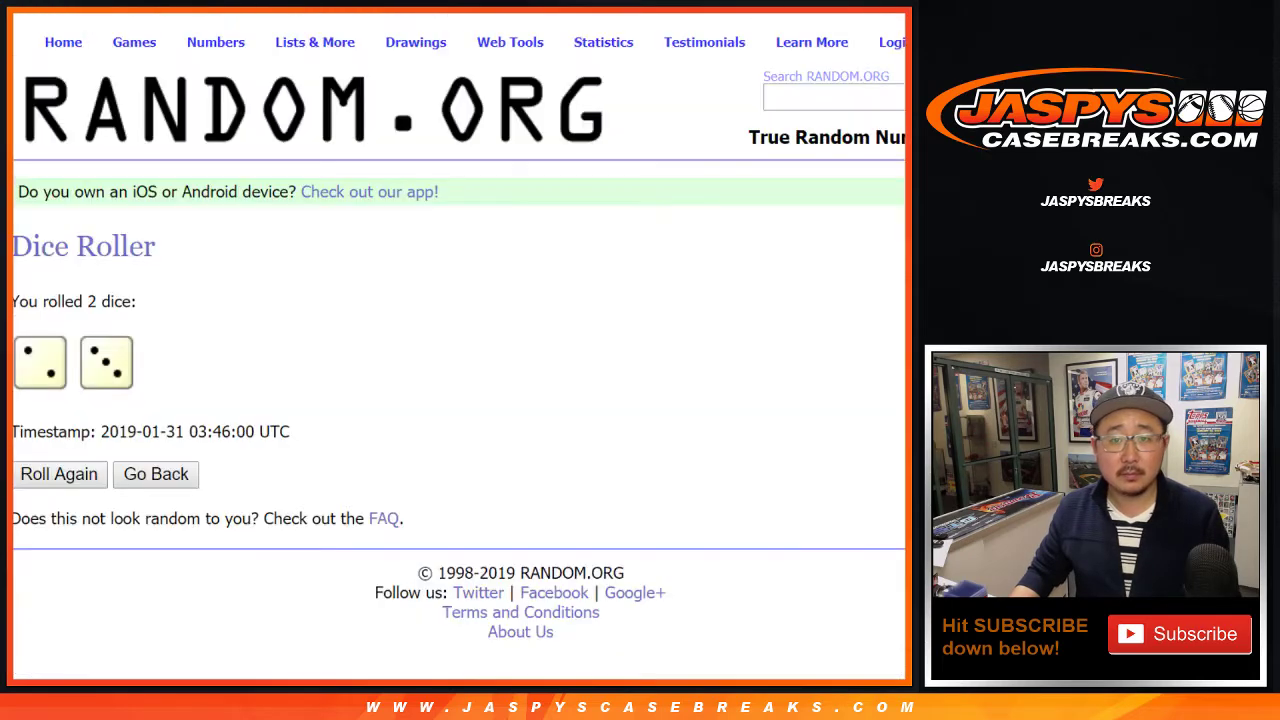
key("ctrl+Tab")
scroll(640, 330, "down", 3)
left_click(63, 548)
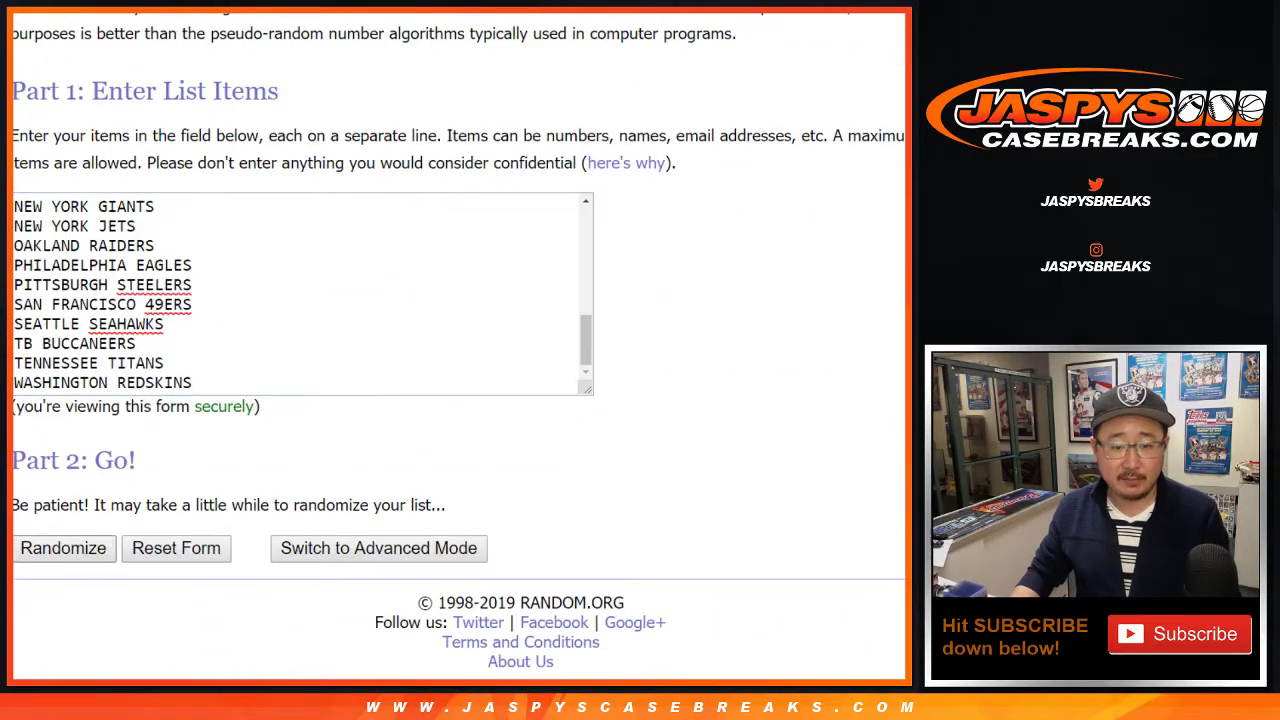
key("Return")
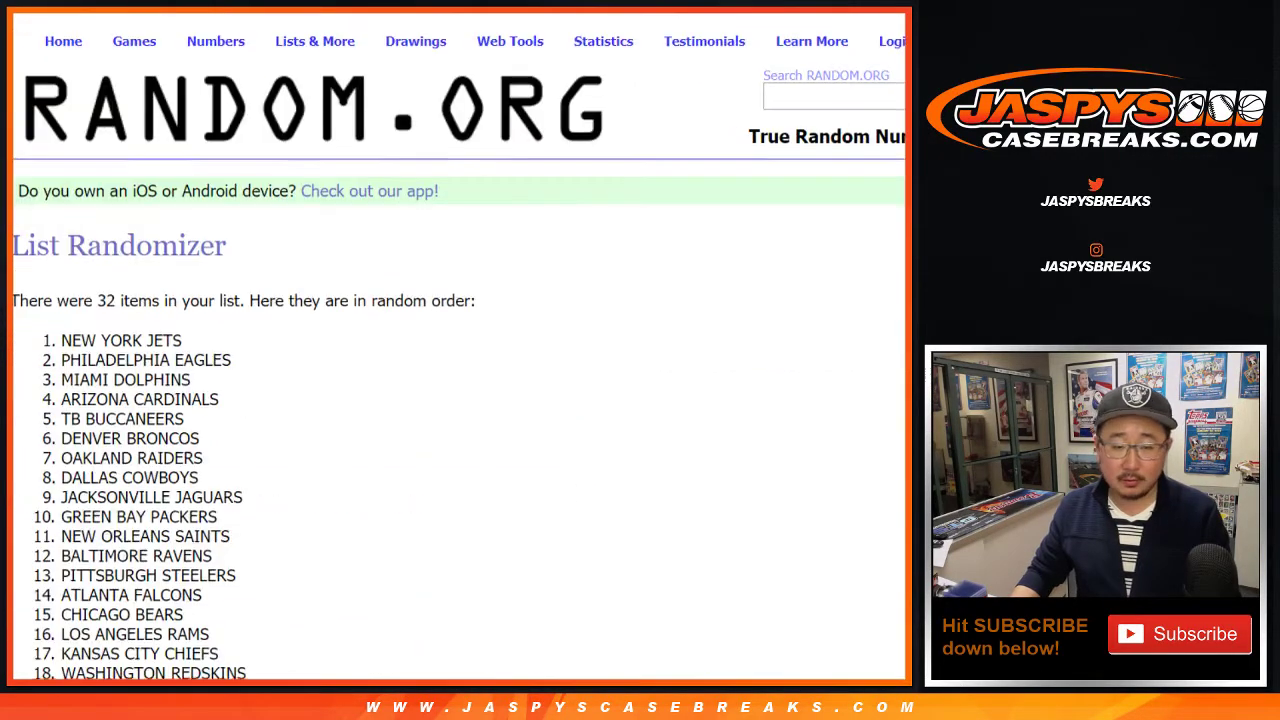
scroll(450, 370, "down", 5)
left_click(45, 549)
scroll(45, 549, "down", 5)
left_click(45, 549)
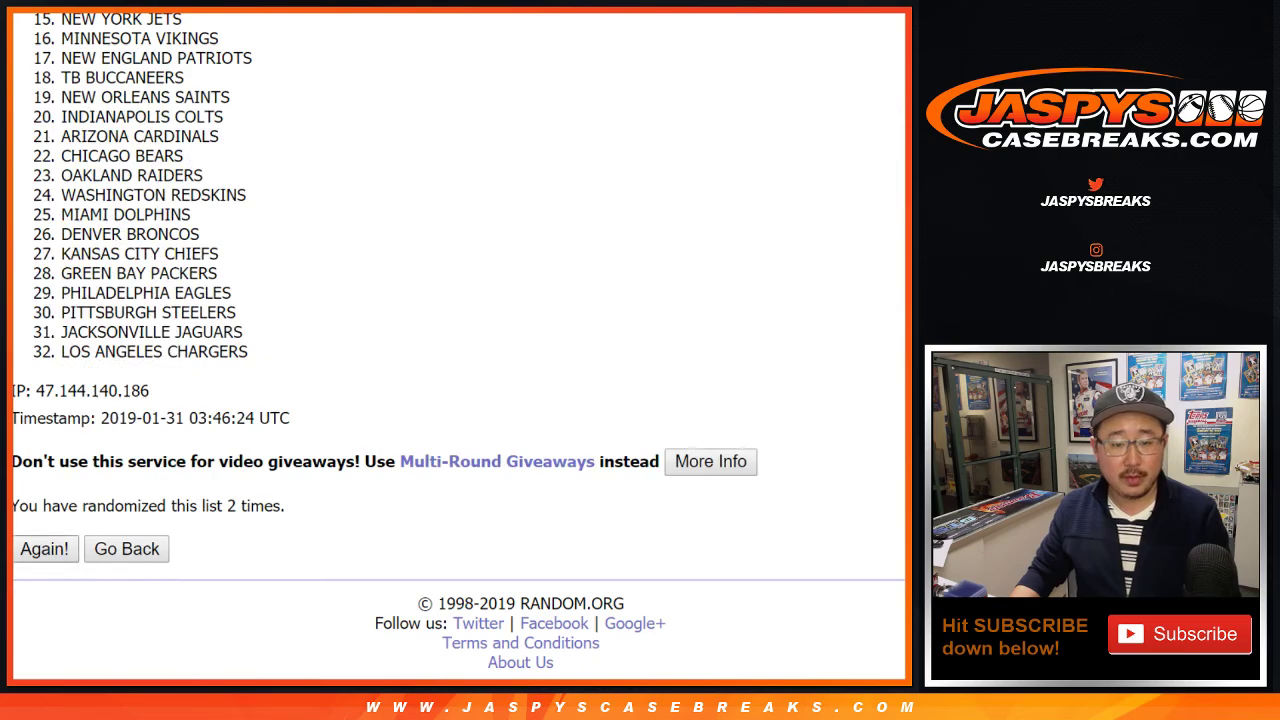
key("Return")
key("Return")
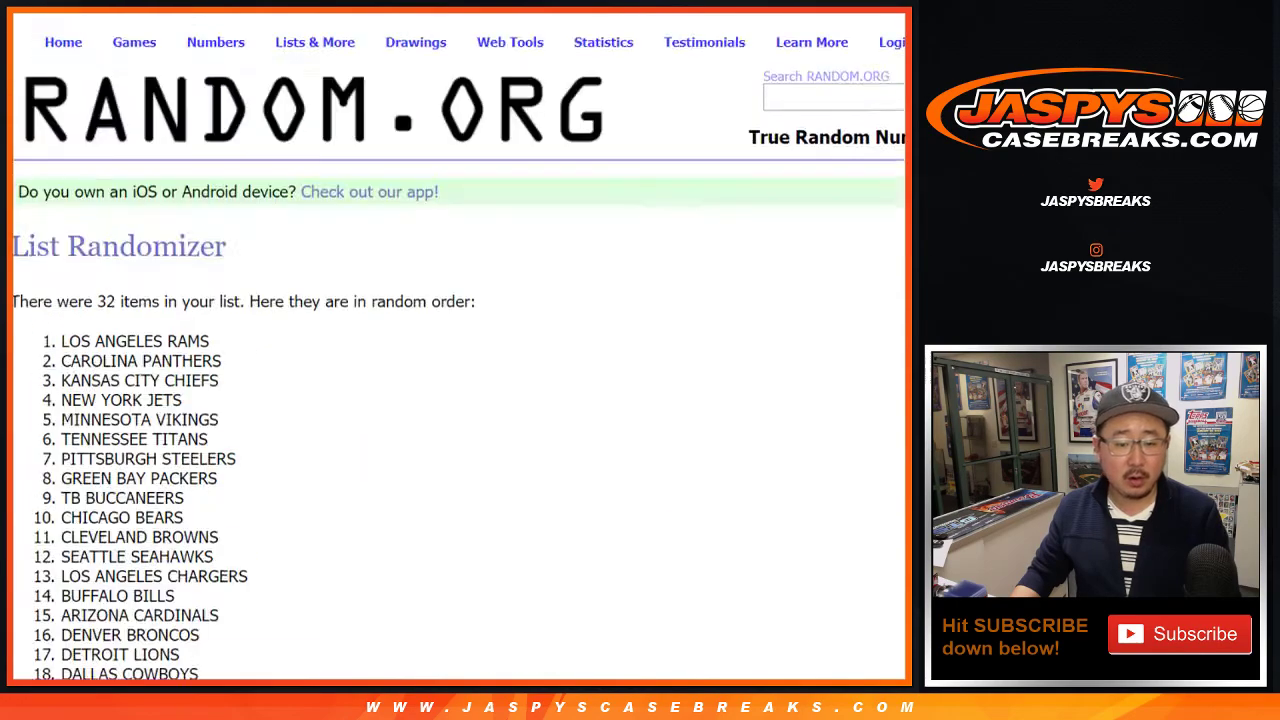
key("Return")
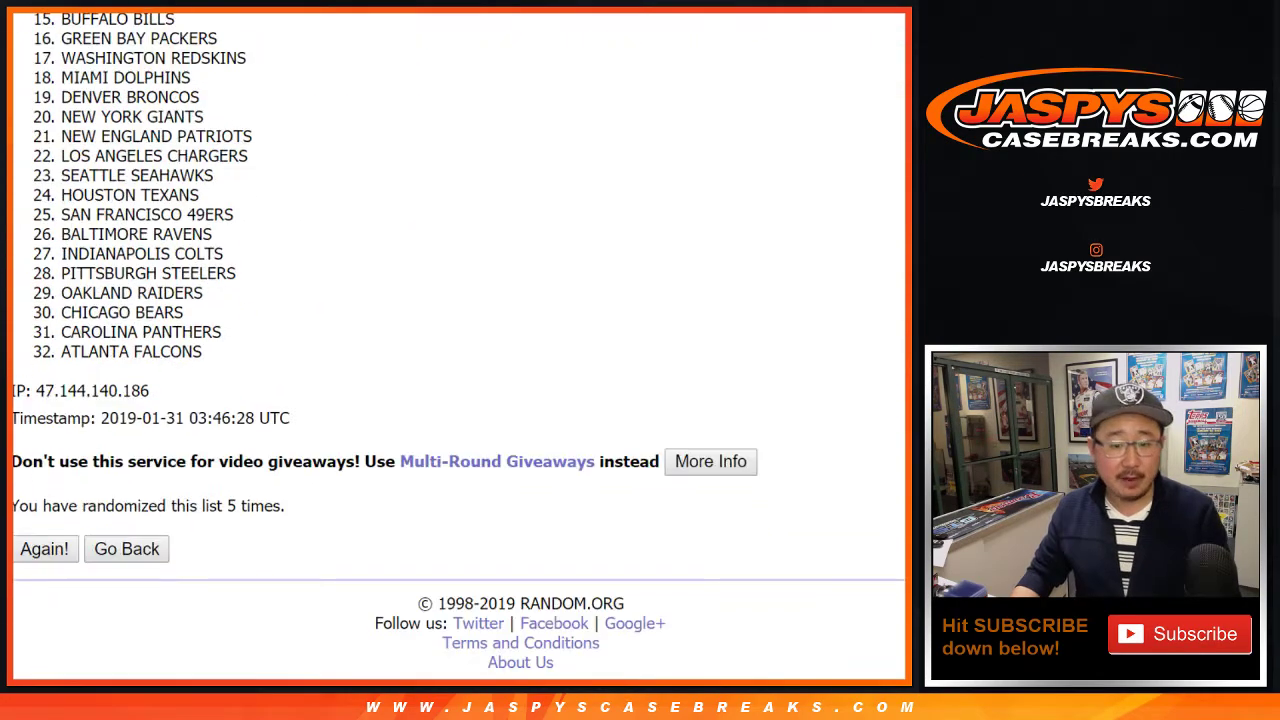
Copy all 32 shuffled team names and paste them into the Google Sheets spreadsheet from cell B1.
scroll(459, 346, "up", 5)
left_click_drag(61, 343, 202, 351)
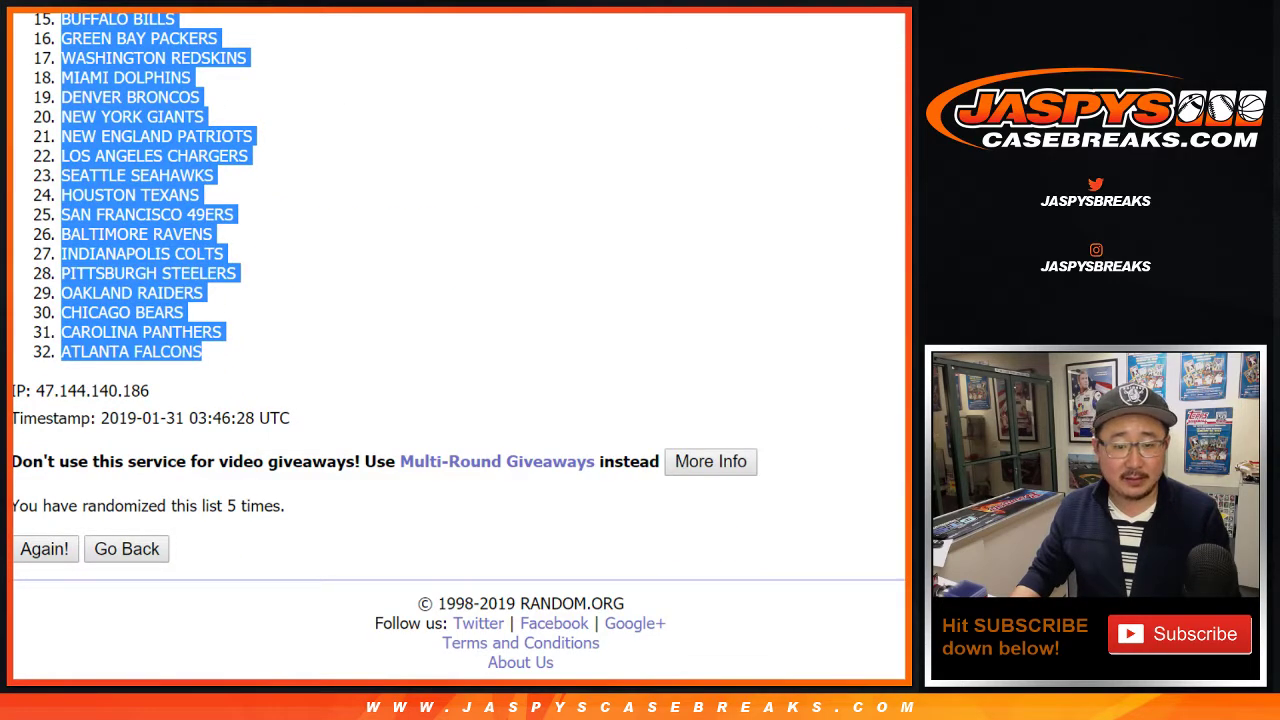
key("ctrl+Tab")
left_click(229, 140)
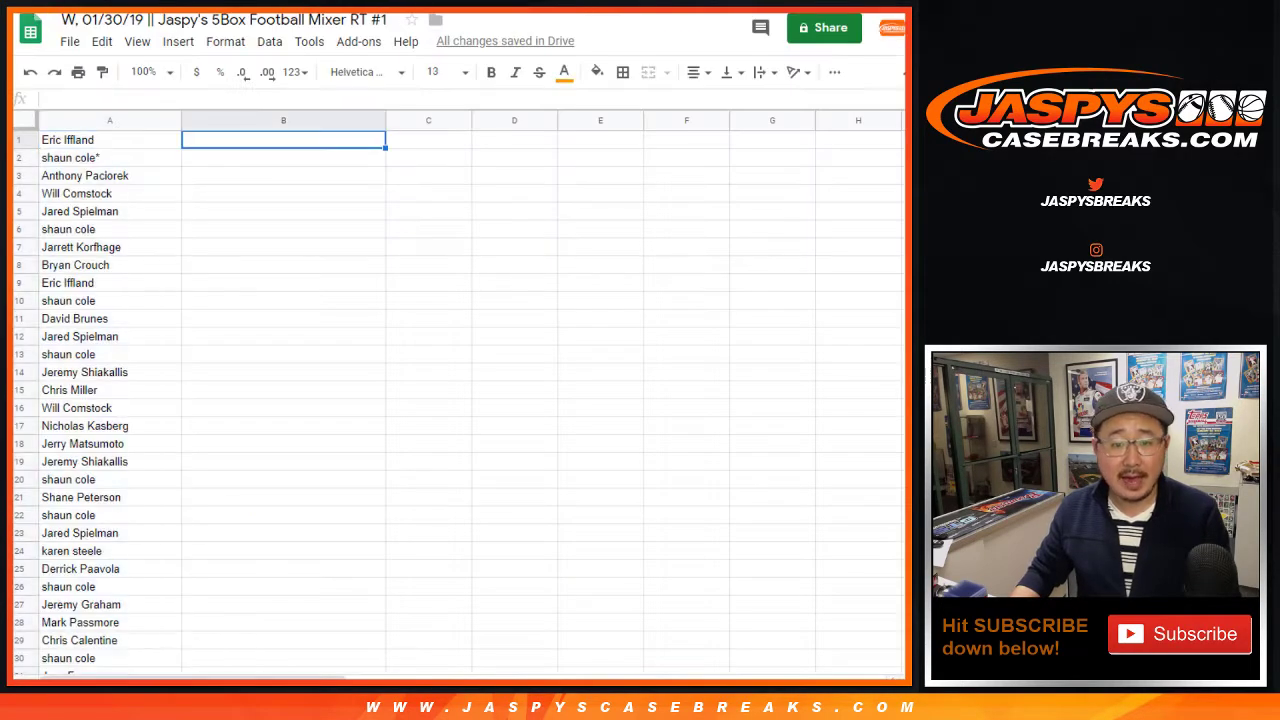
right_click(229, 140)
left_click(277, 212)
Set the font of the whole sheet to Helvetica and the font size to 14.
key("ctrl+a")
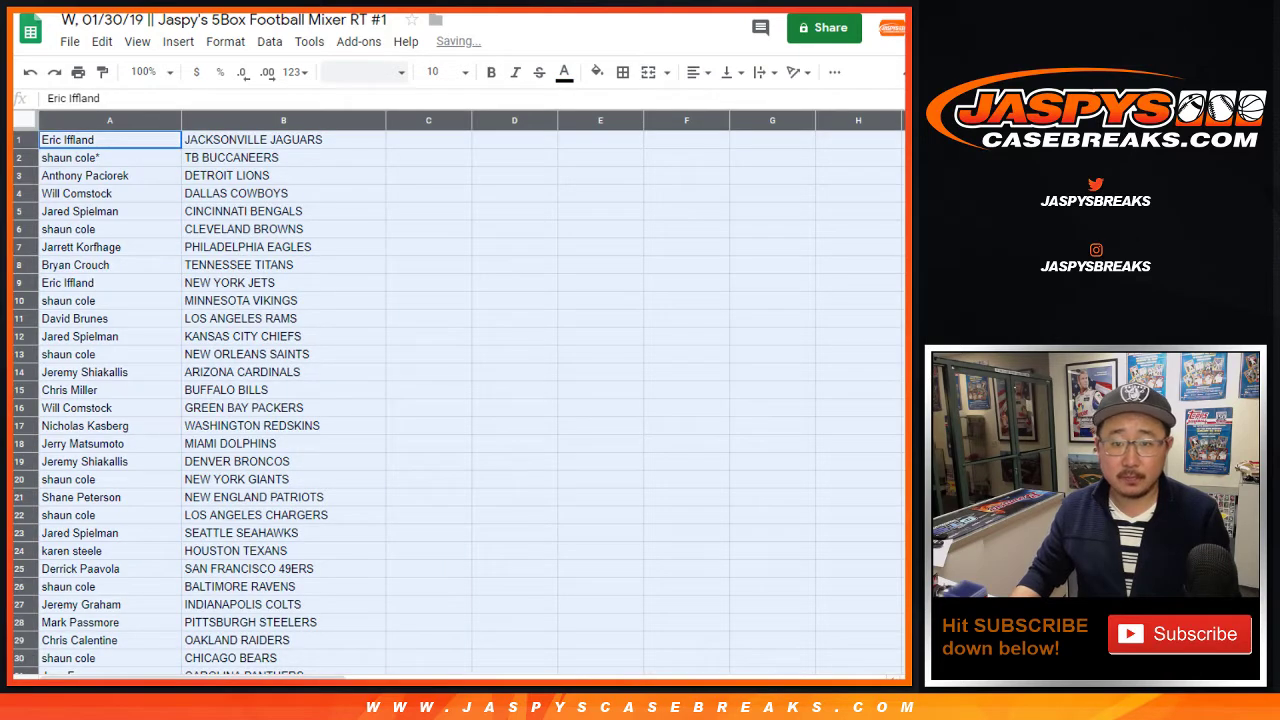
left_click(365, 72)
left_click(395, 144)
left_click(440, 72)
left_click(437, 292)
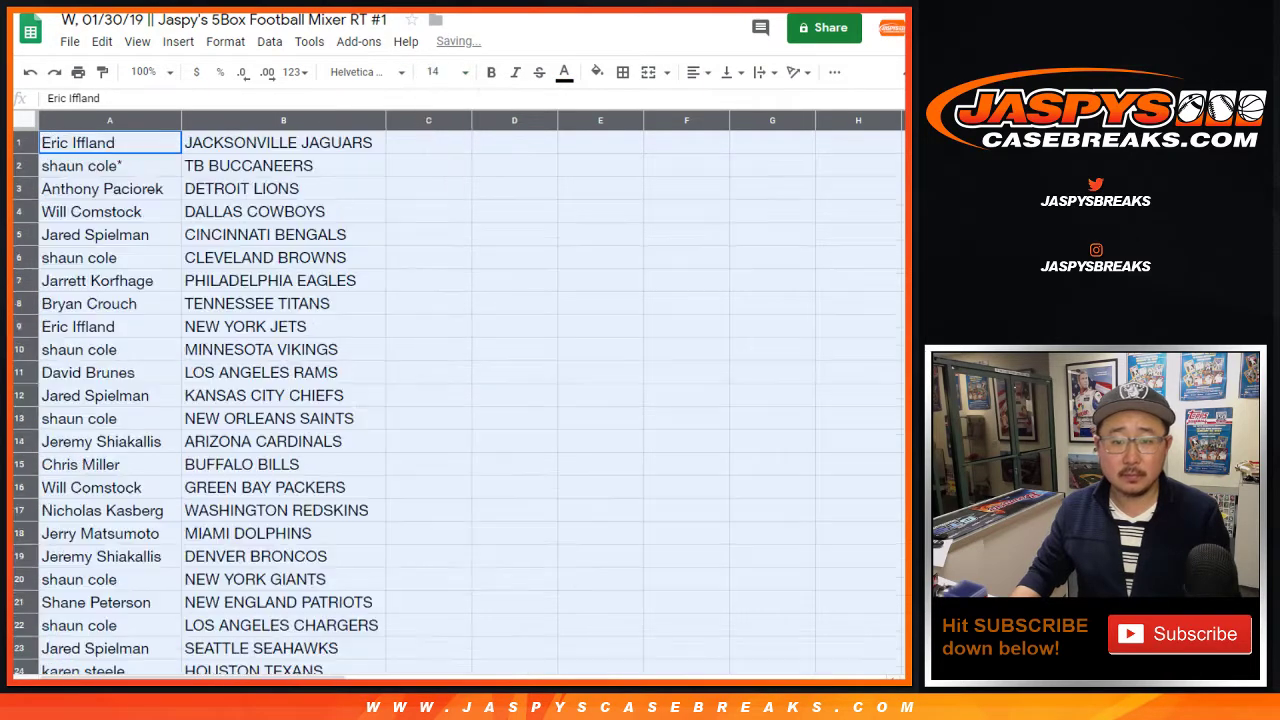
Fit column A's width to the participant names and set the whole sheet's font size to 13.
double_click(181, 120)
left_click(440, 72)
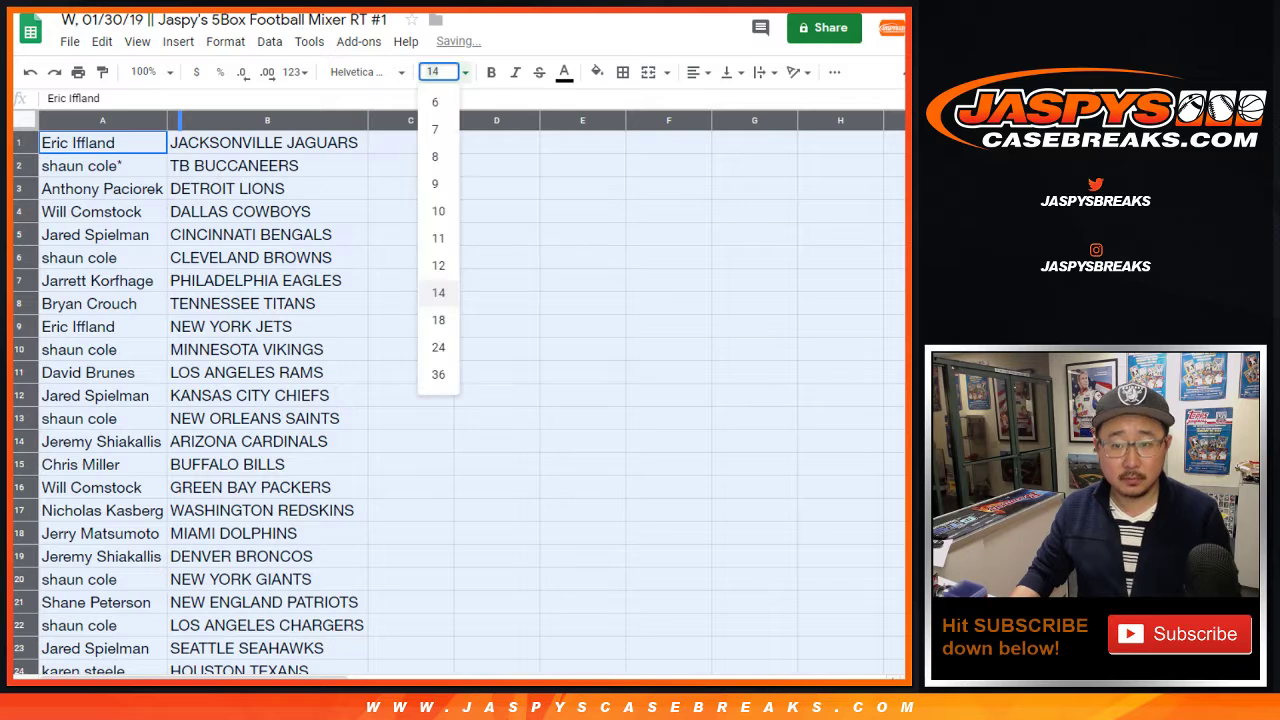
type("13")
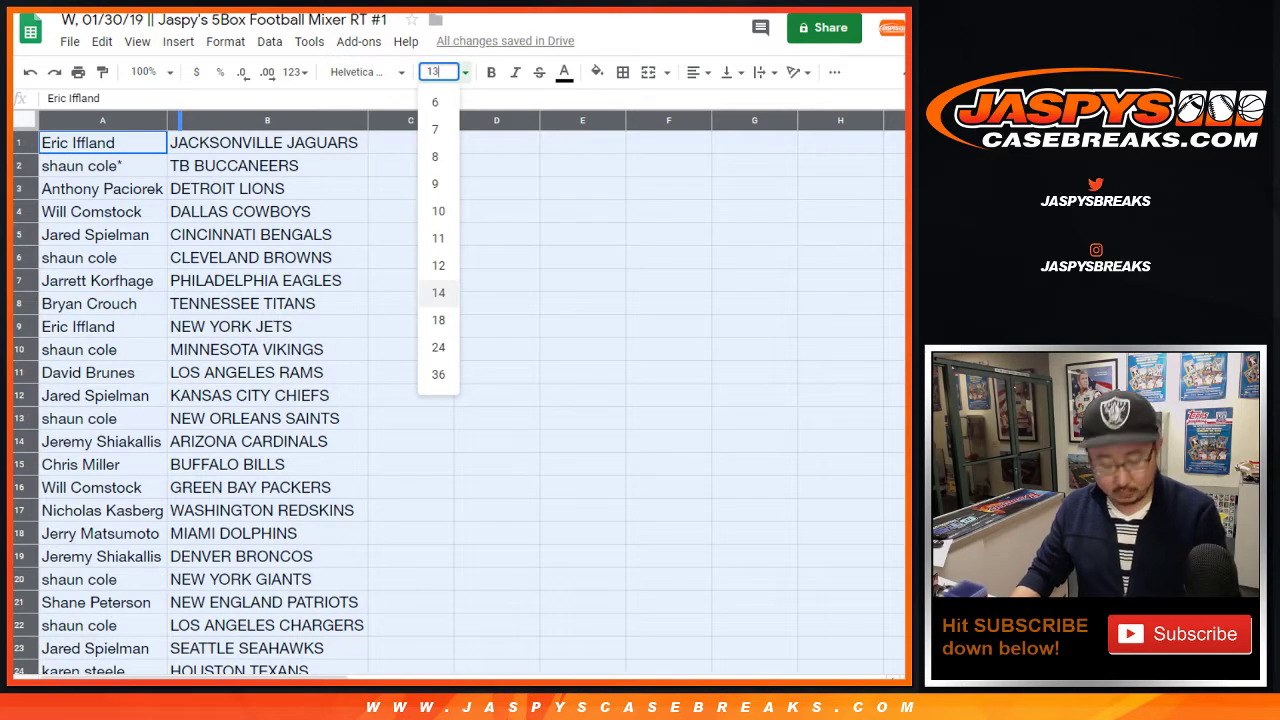
key("Return")
Set the spreadsheet's zoom level to 150%.
left_click(145, 72)
type("150")
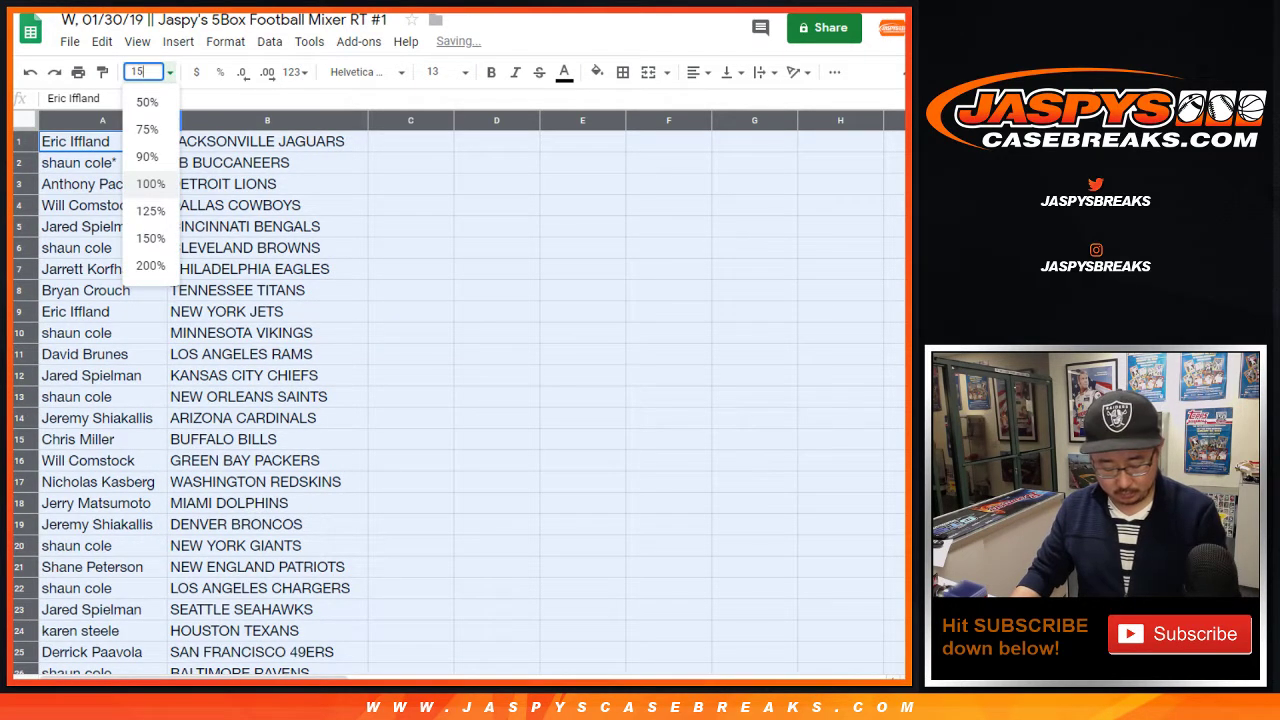
key("Return")
Go through the participant and team pairings by highlighting rows 1 to 31 one after another.
left_click(29, 157)
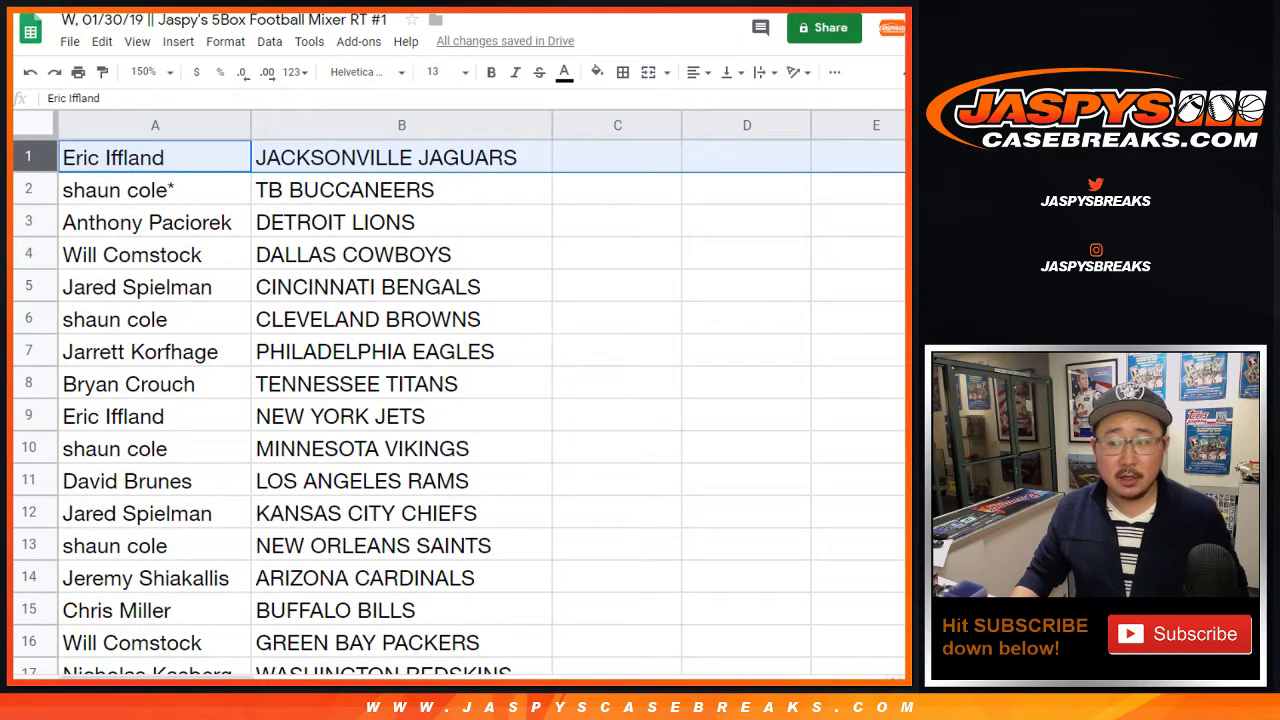
left_click(29, 189)
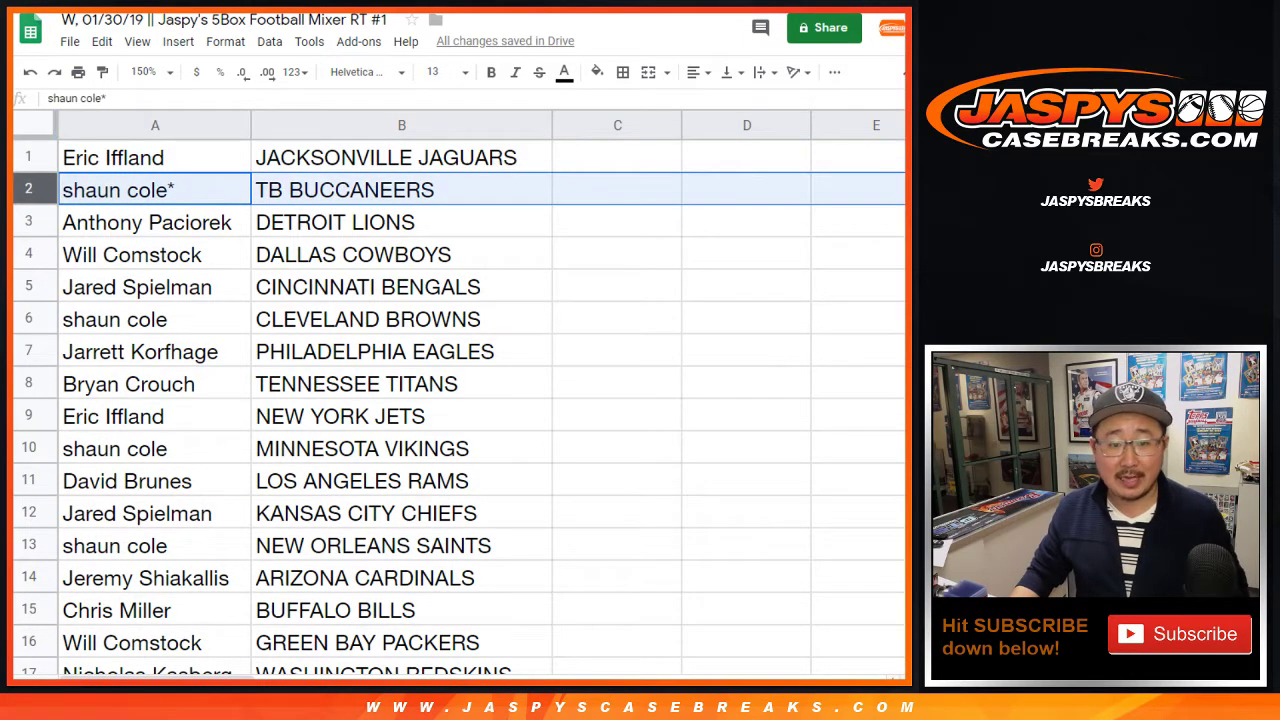
left_click(29, 222)
left_click(29, 254)
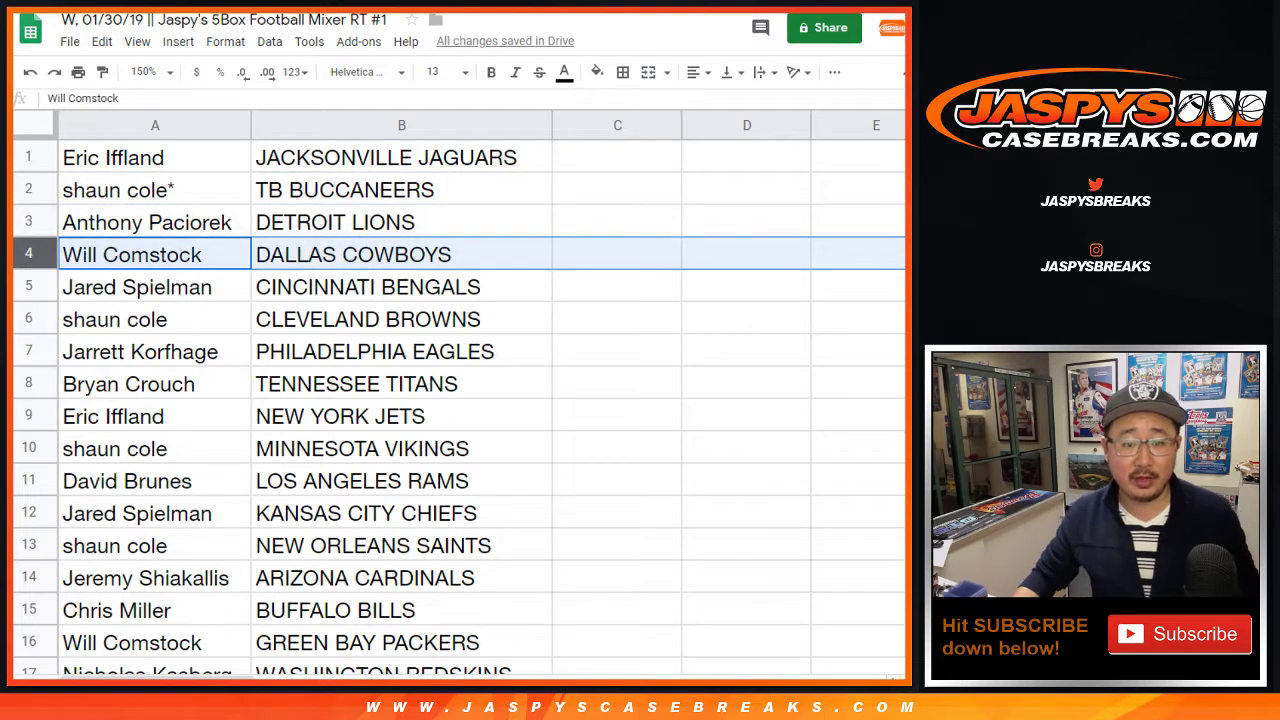
left_click(29, 287)
left_click(29, 319)
left_click(29, 352)
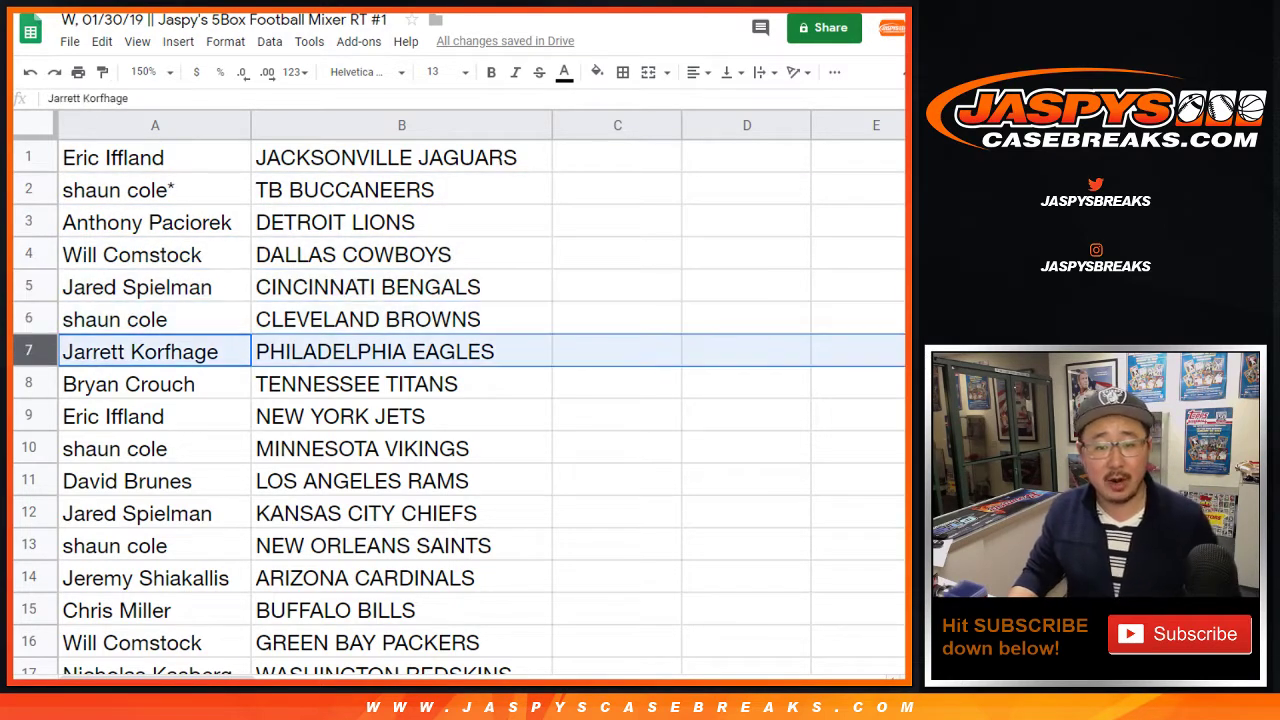
scroll(29, 352, "down", 3)
left_click(29, 190)
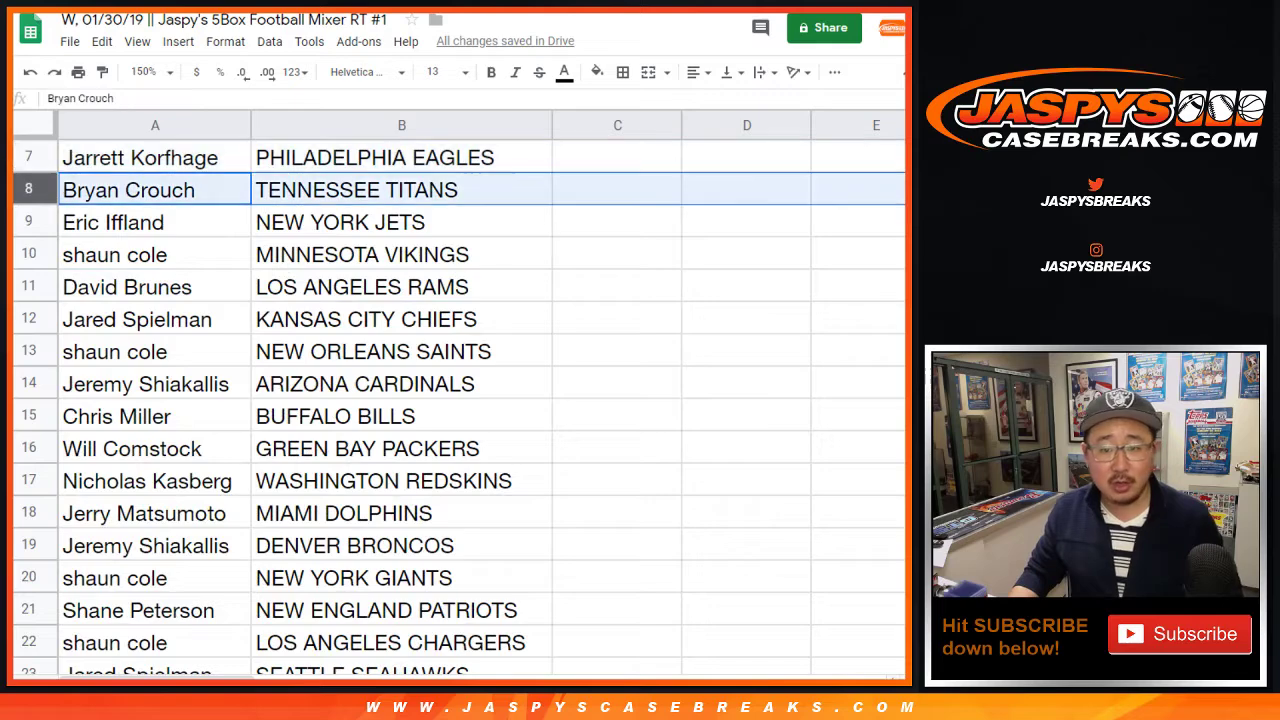
left_click(29, 222)
left_click(29, 254)
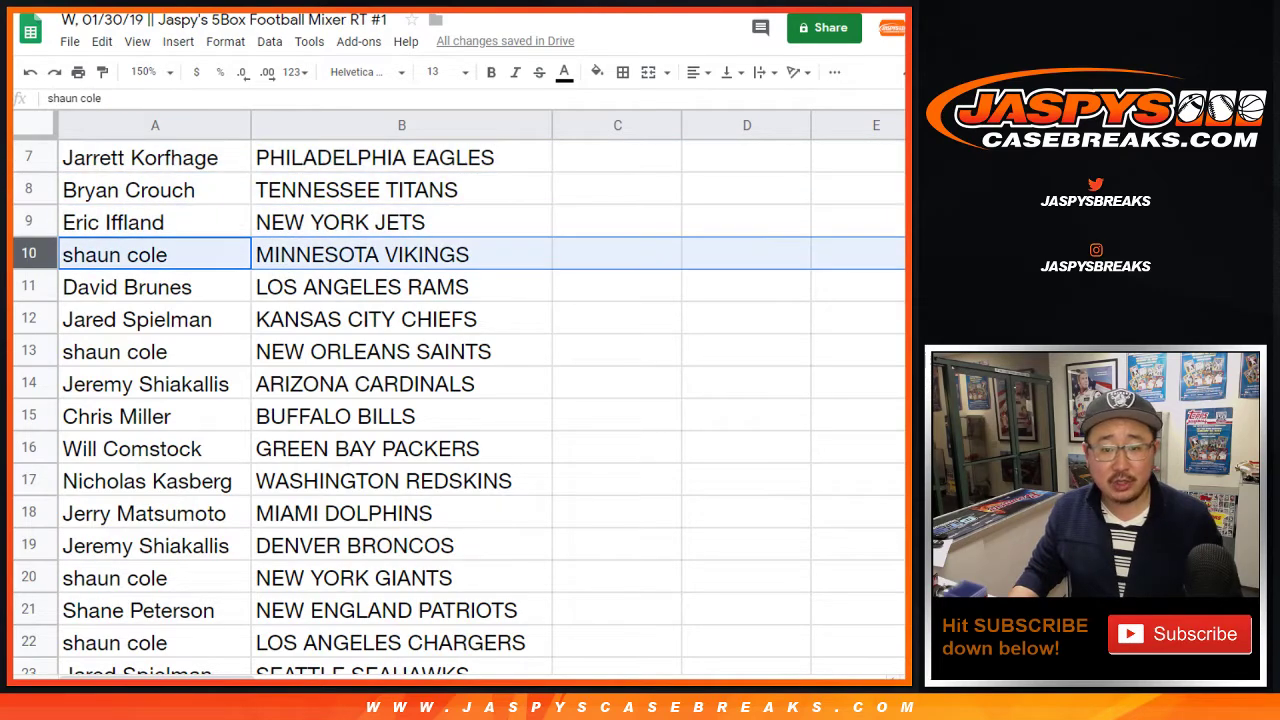
left_click(29, 286)
left_click(29, 318)
left_click(29, 348)
scroll(455, 400, "down", 2)
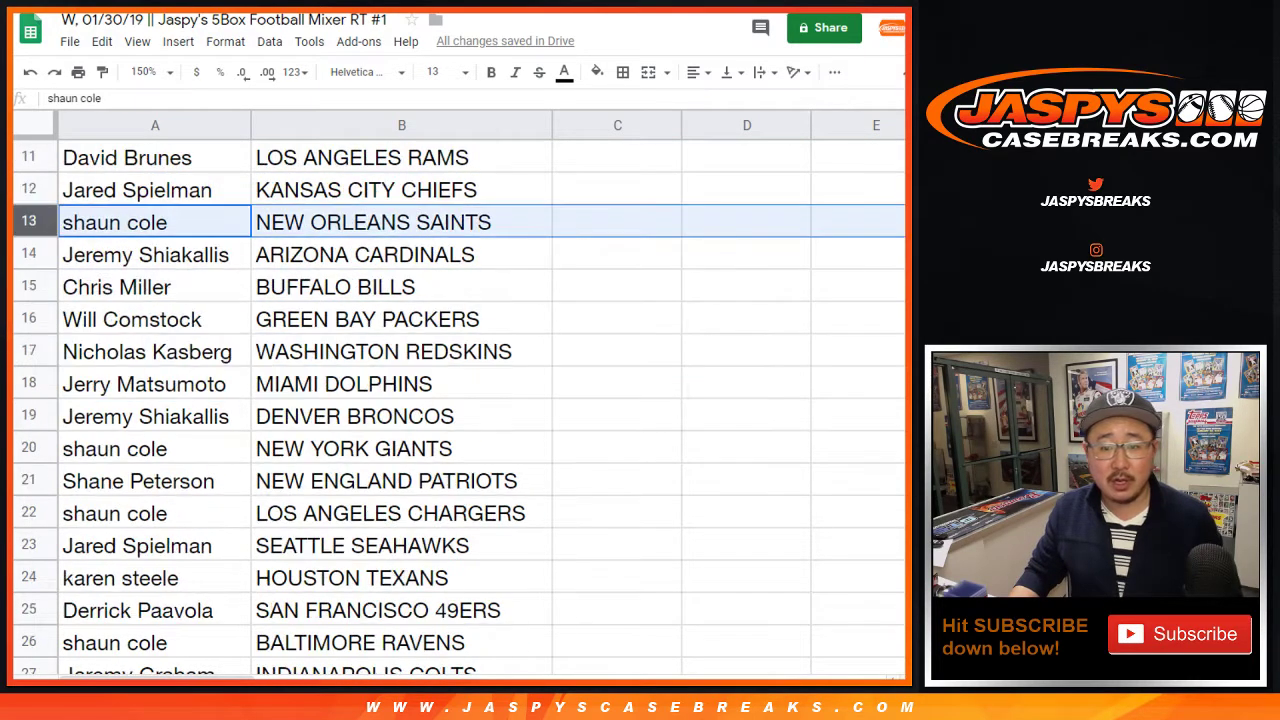
left_click(29, 254)
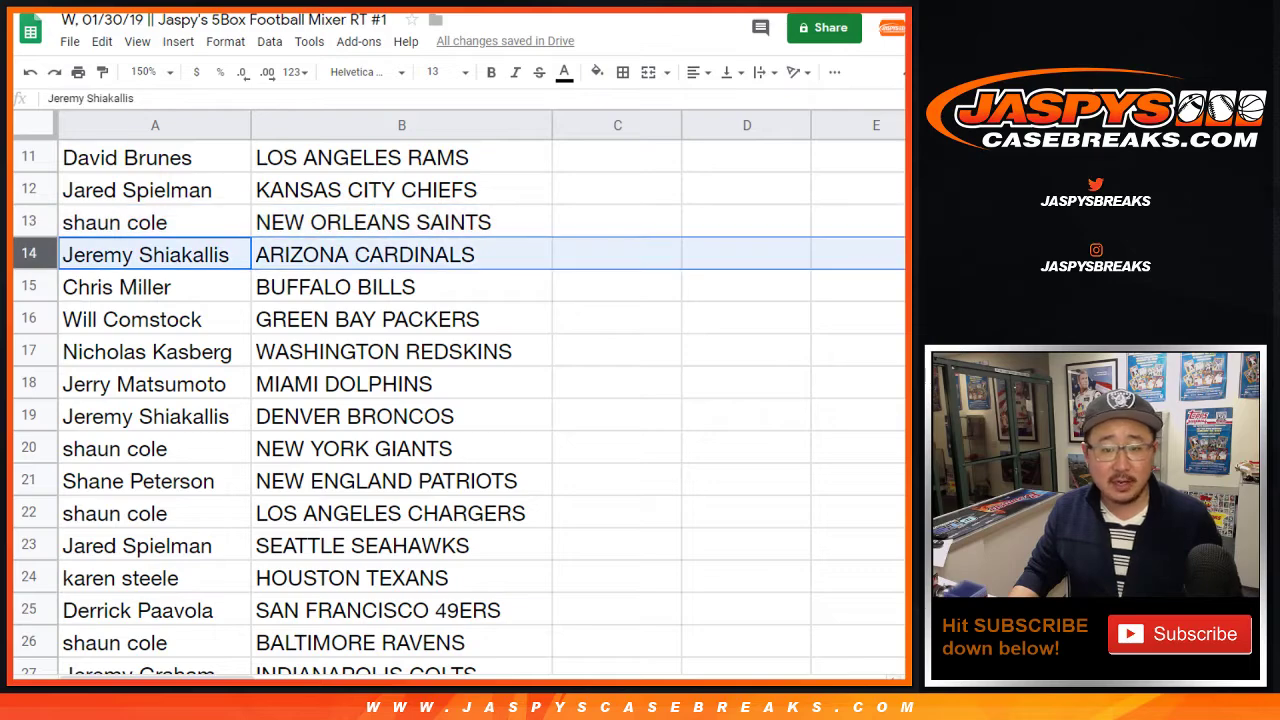
left_click(29, 286)
left_click(29, 318)
scroll(458, 400, "down", 2)
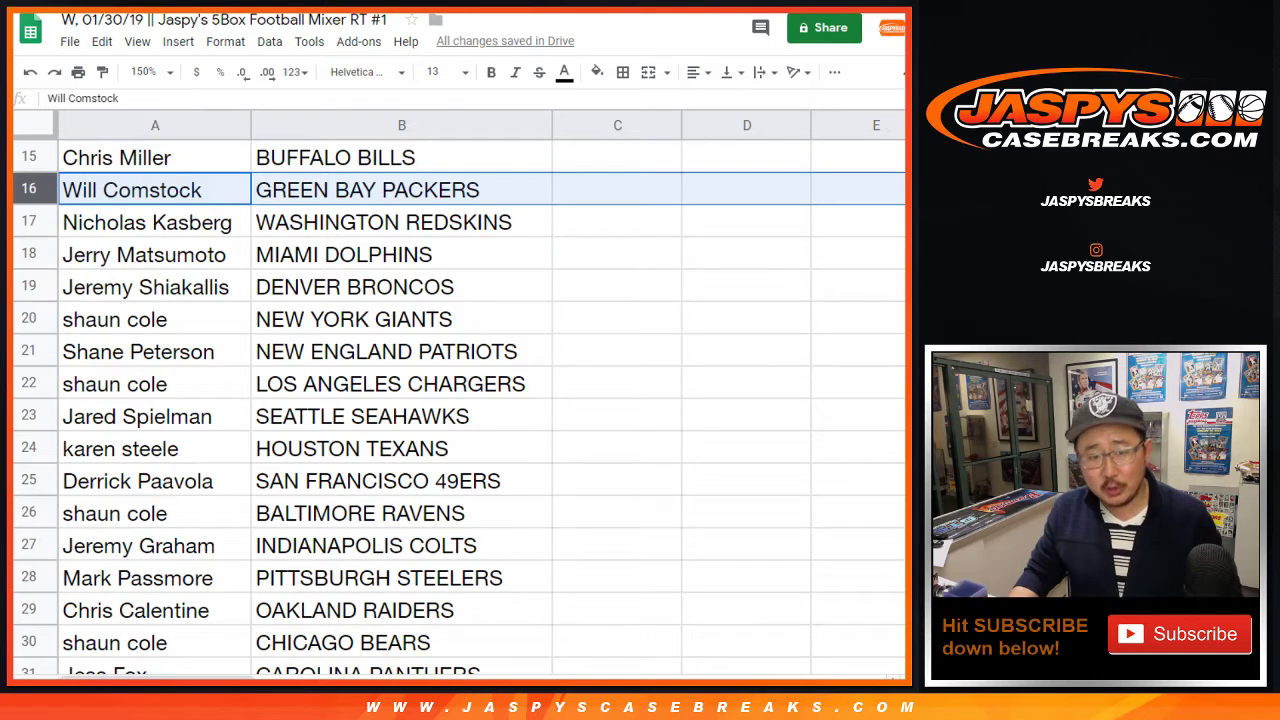
left_click(29, 221)
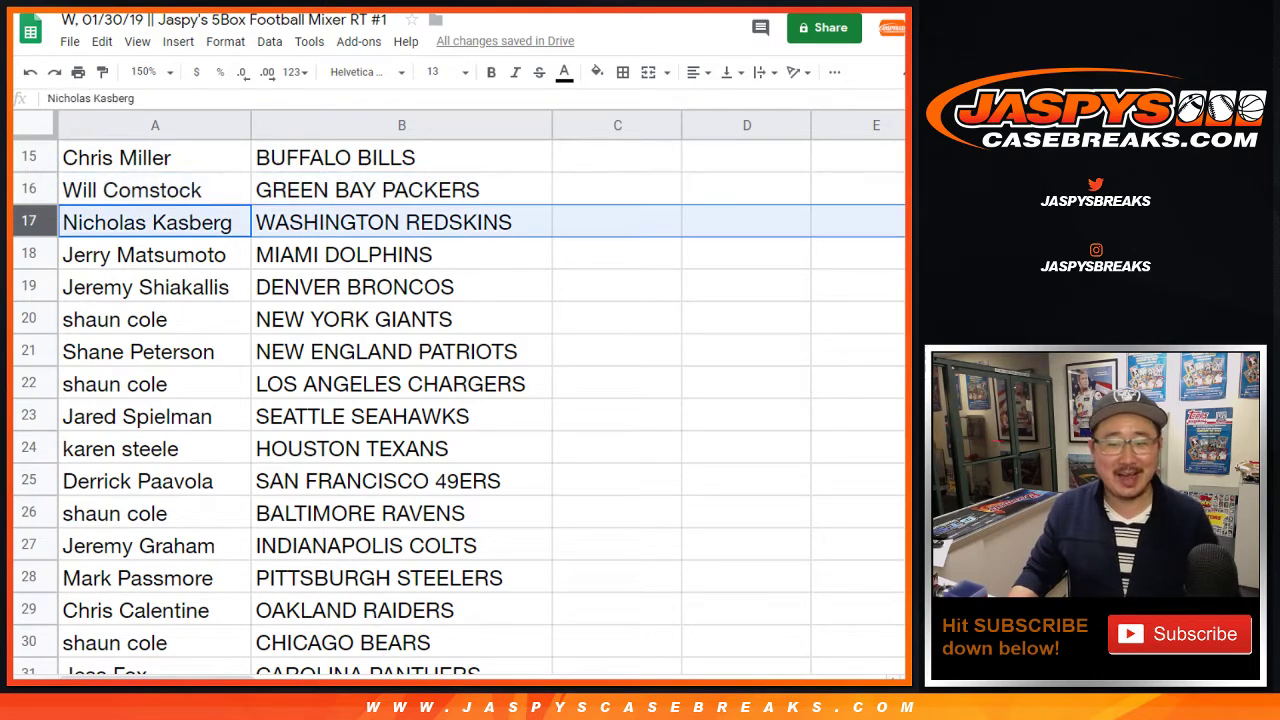
left_click(29, 254)
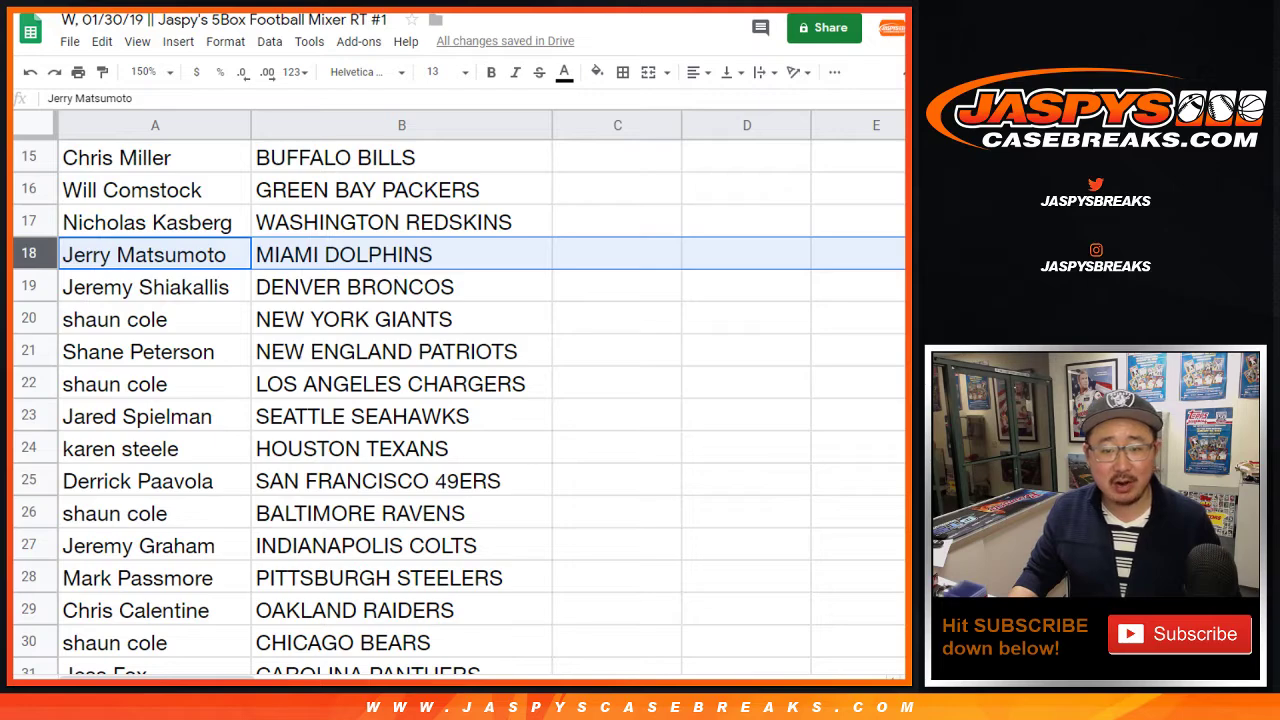
left_click(29, 287)
left_click(29, 319)
scroll(29, 319, "down", 1)
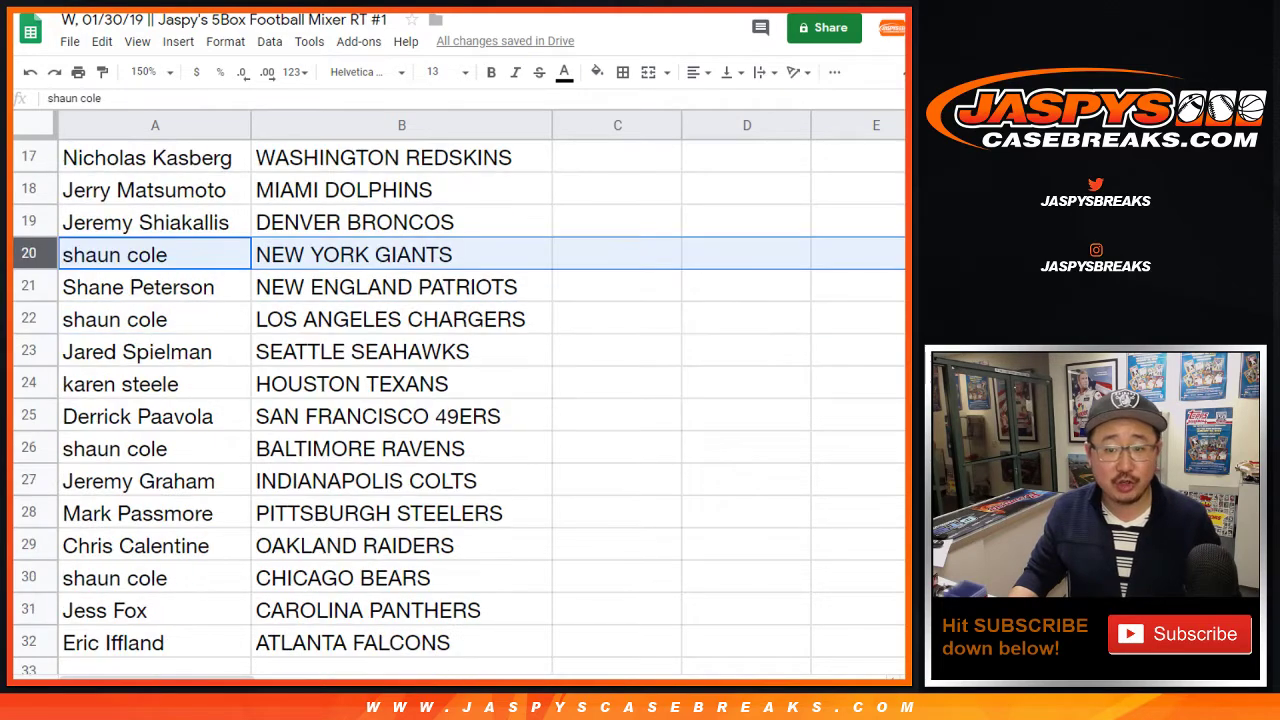
left_click(29, 287)
scroll(29, 287, "down", 1)
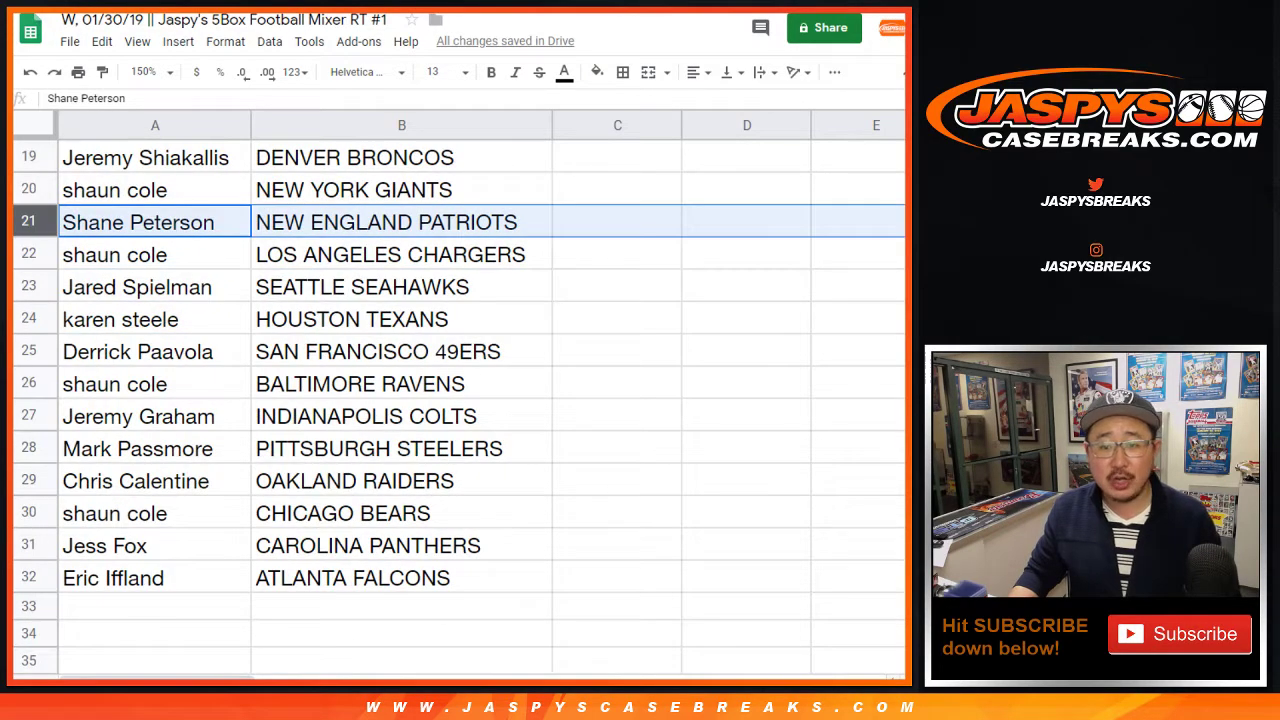
left_click(29, 254)
left_click(29, 286)
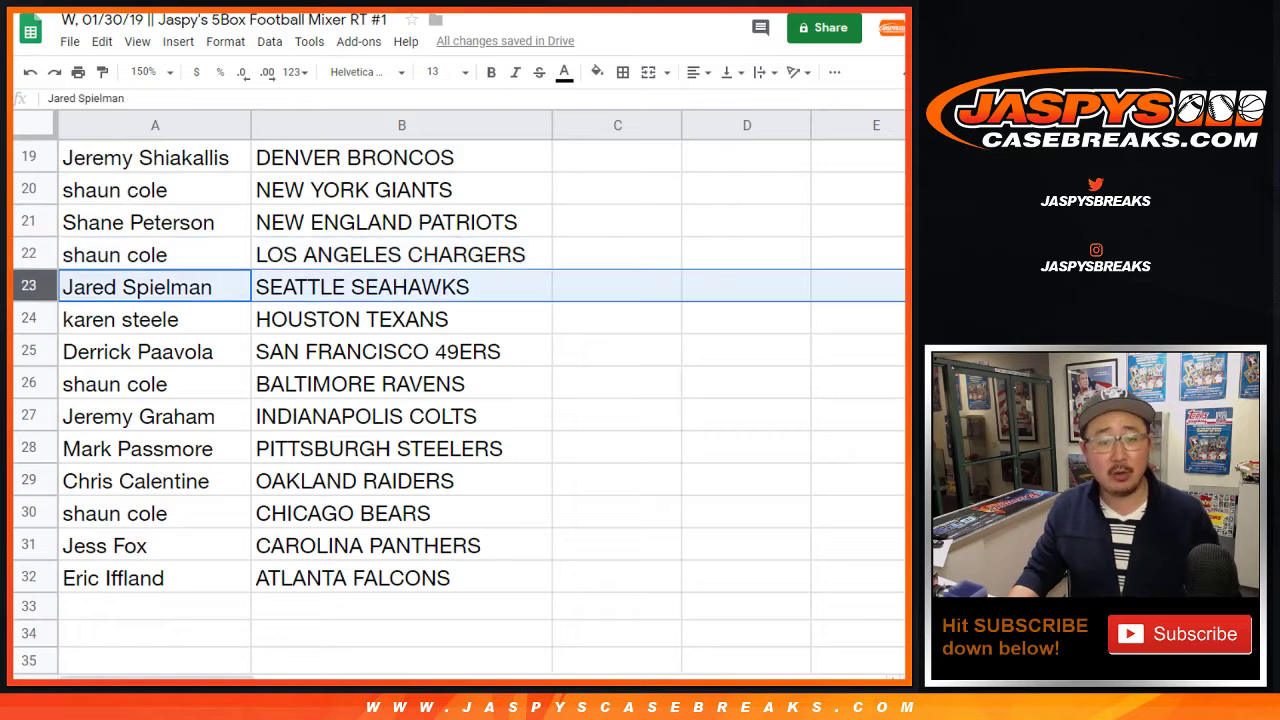
left_click(29, 319)
left_click(29, 351)
left_click(29, 383)
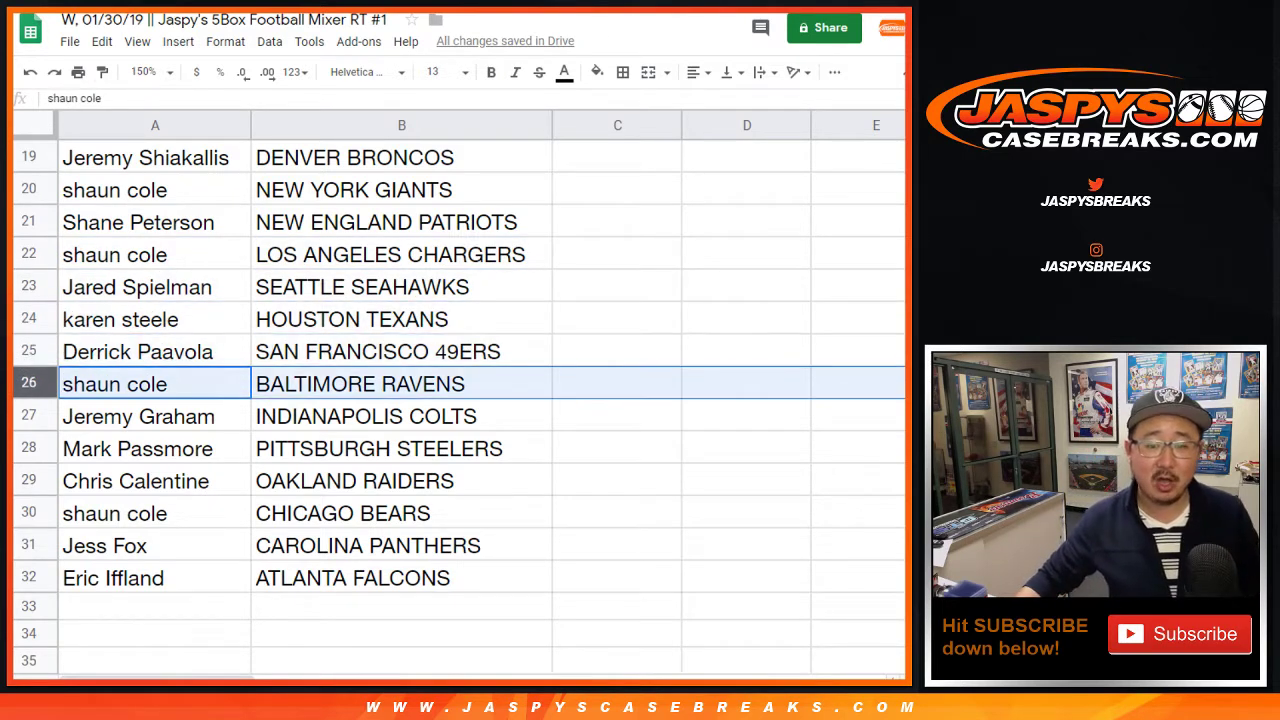
left_click(29, 416)
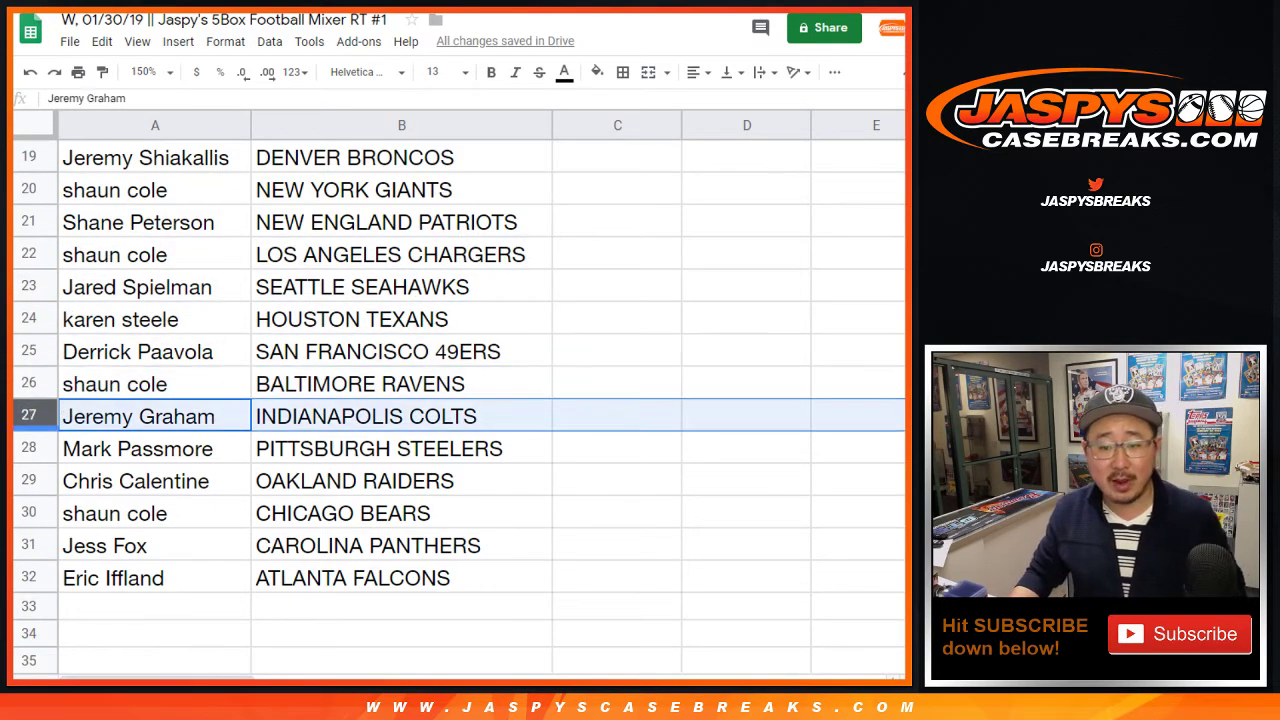
left_click(29, 448)
left_click(29, 480)
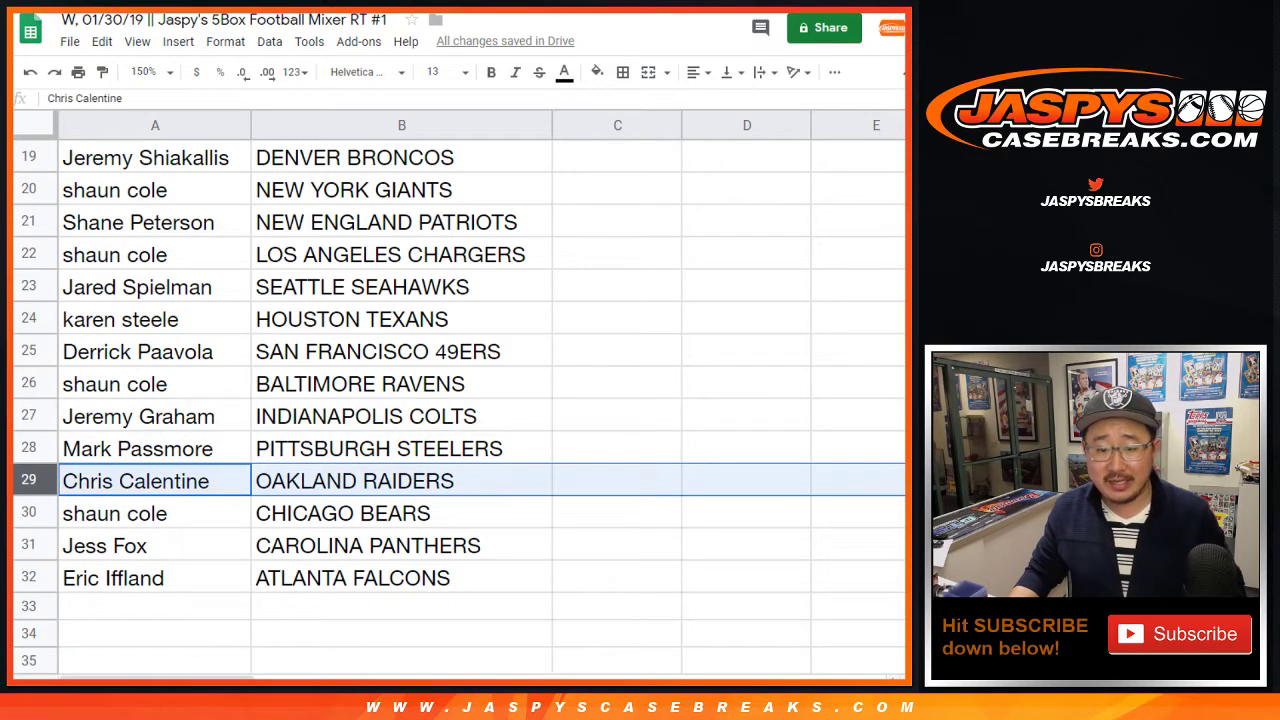
left_click(29, 512)
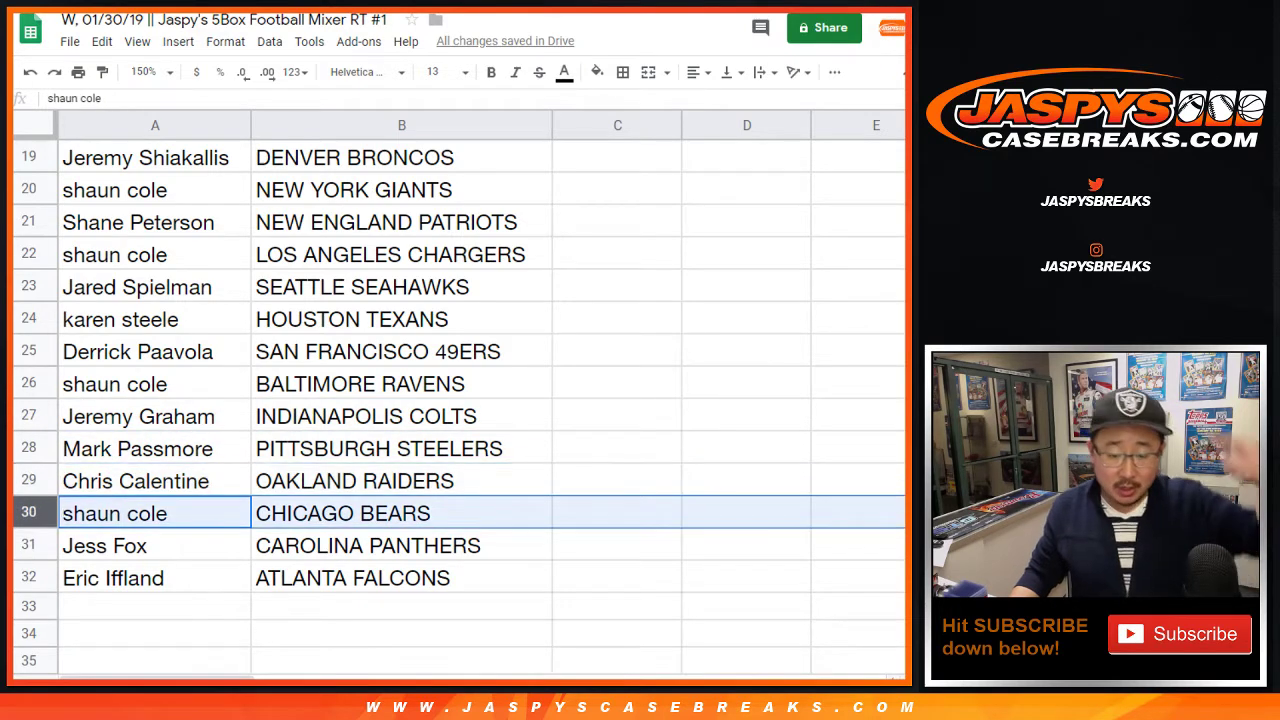
left_click(29, 544)
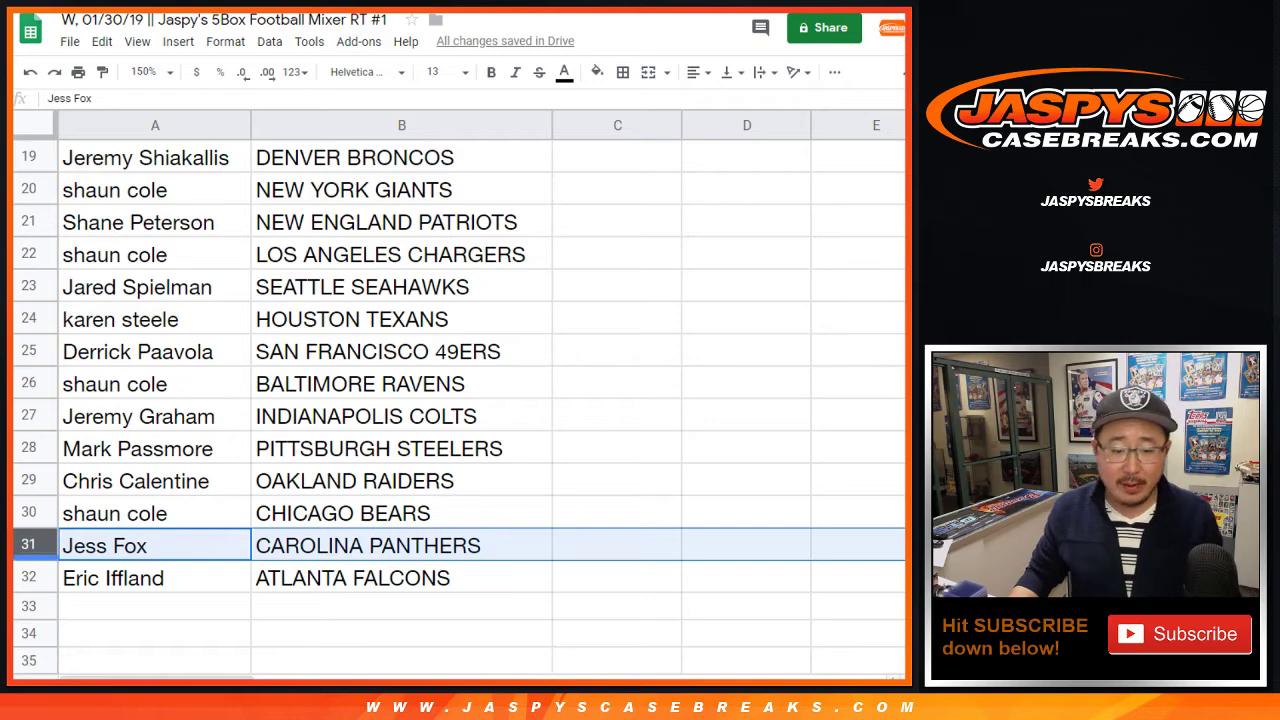
Highlight the last pairing in row 32 and set the spreadsheet's zoom level to 81%.
left_click(29, 577)
scroll(460, 400, "up", 6)
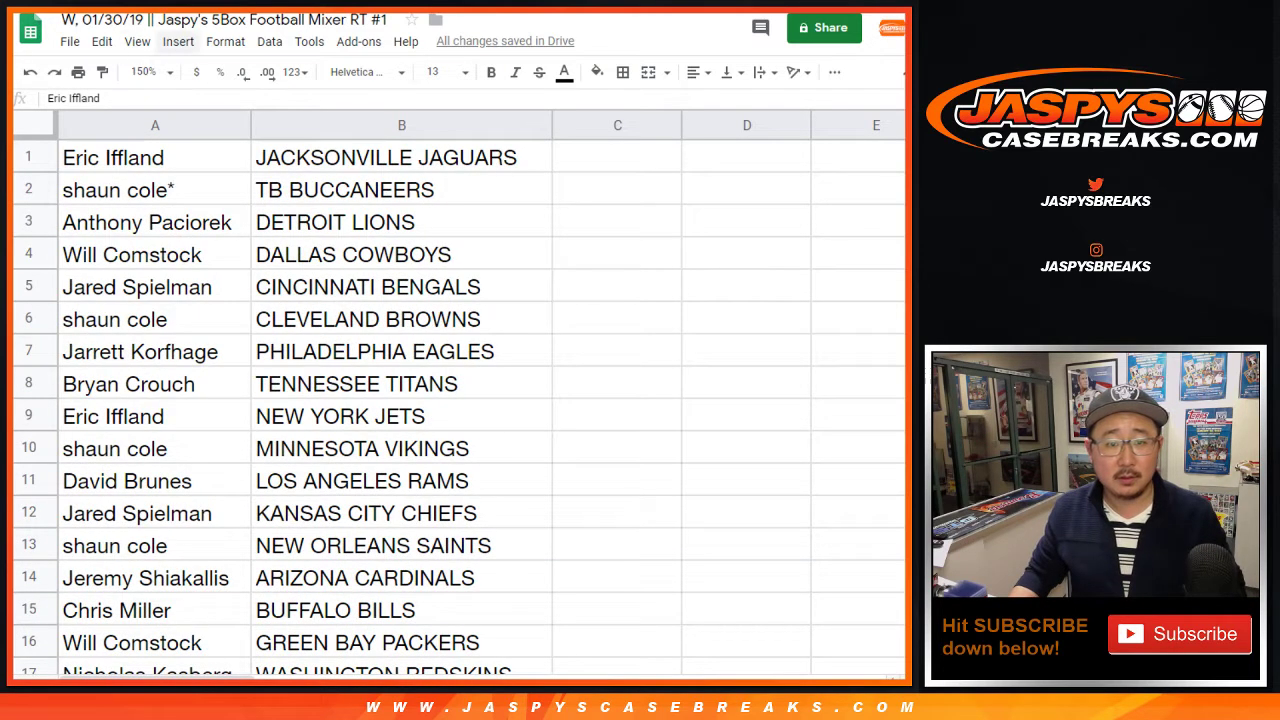
left_click(147, 72)
type("81")
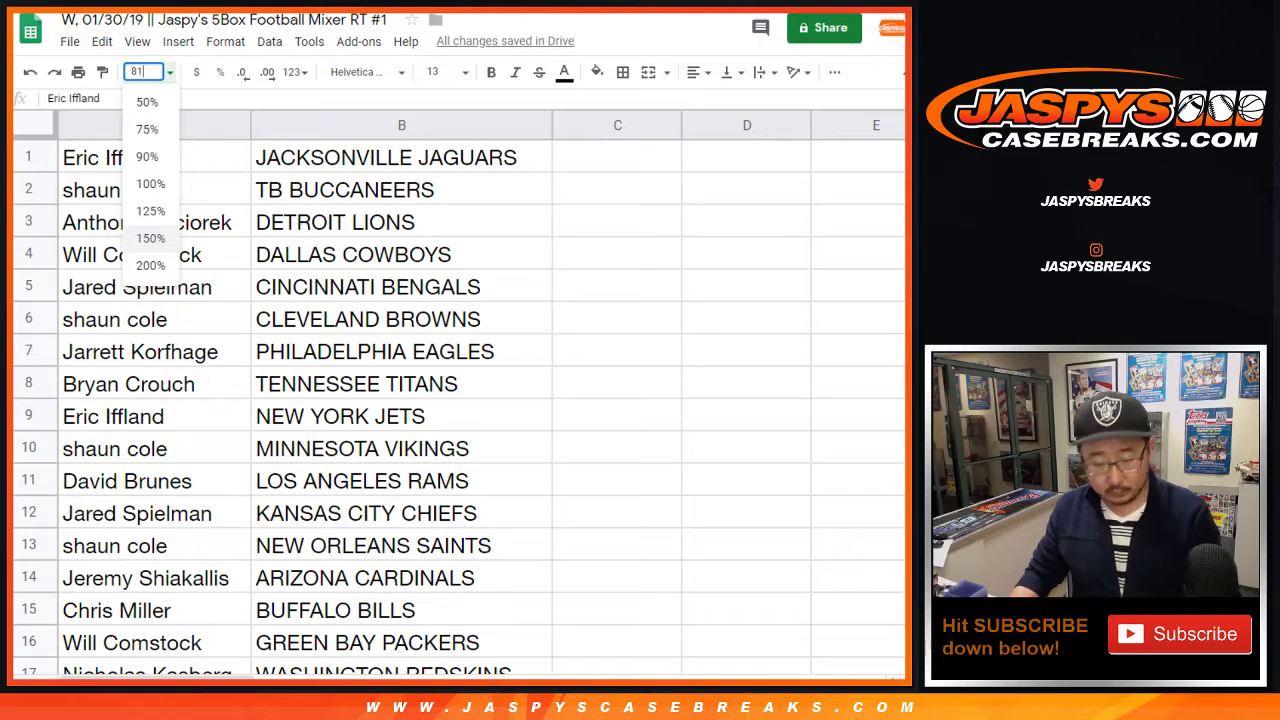
key("Return")
Sort the whole sheet by the team names in column B from A to Z.
left_click(215, 118)
left_click(269, 41)
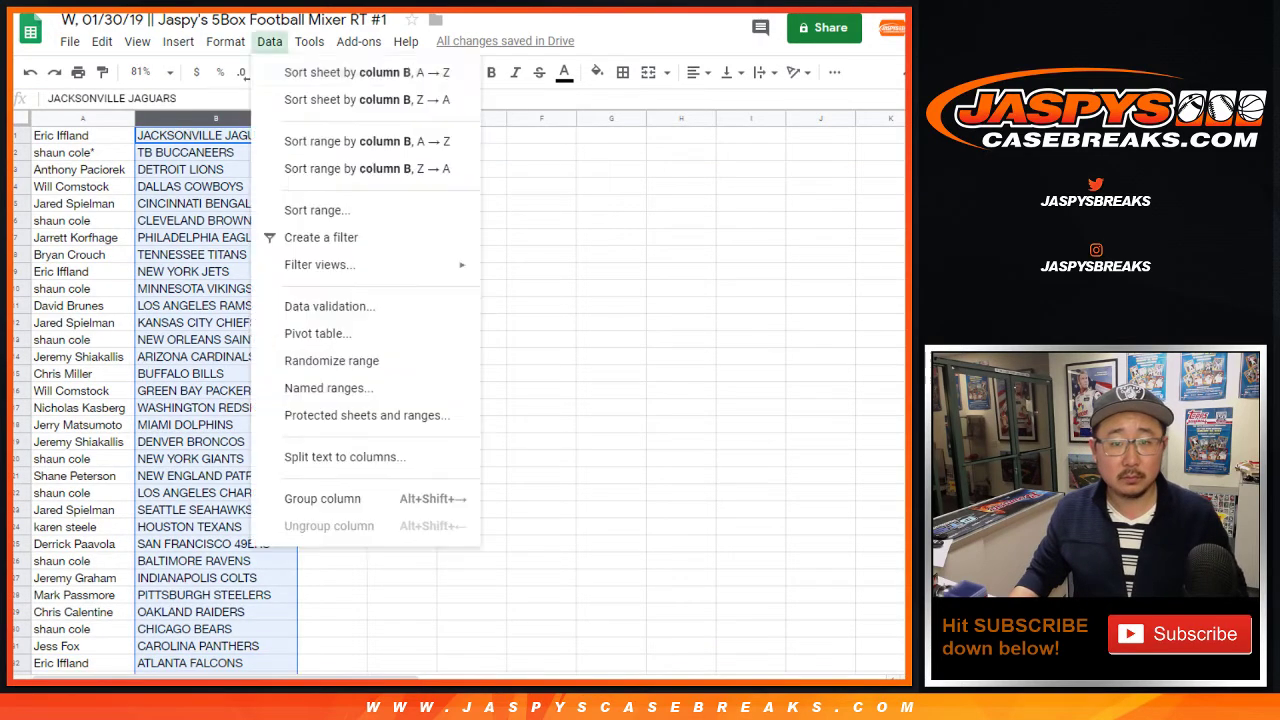
left_click(370, 71)
Apply borders to all cells of the pairing list in A1:B32 and center its text horizontally.
left_click_drag(83, 135, 215, 663)
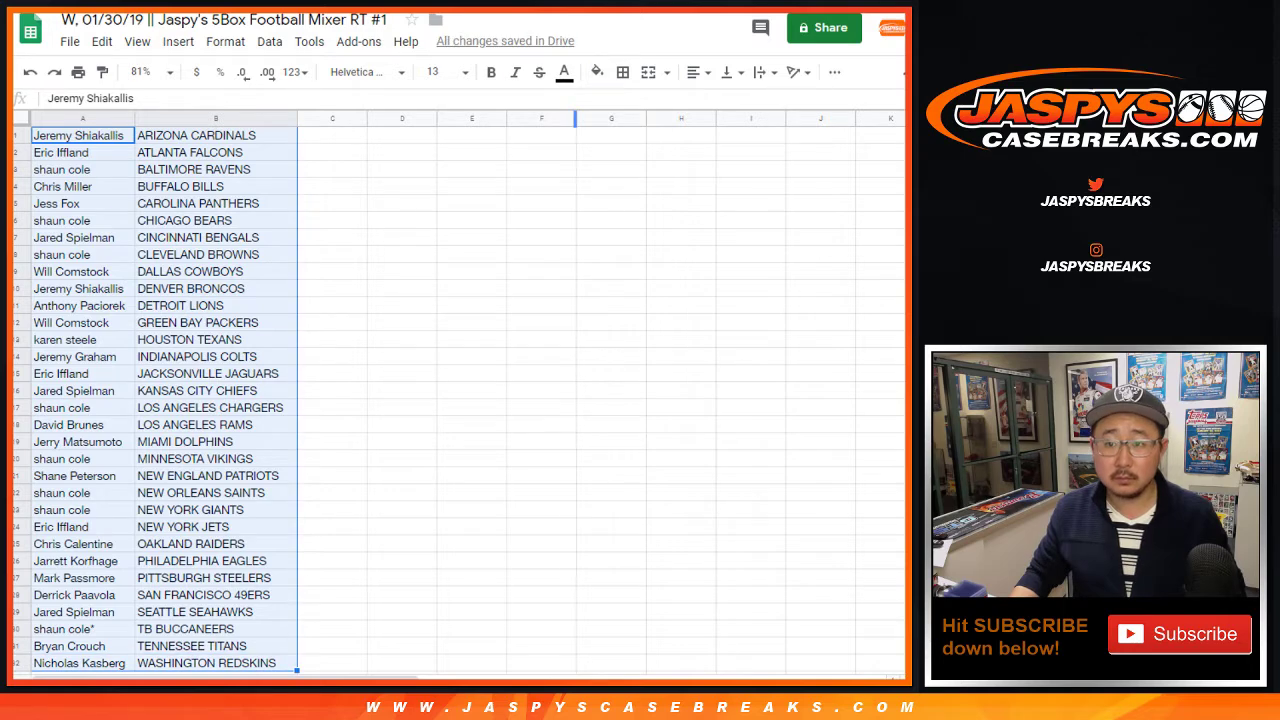
left_click(622, 72)
left_click(629, 131)
left_click(622, 72)
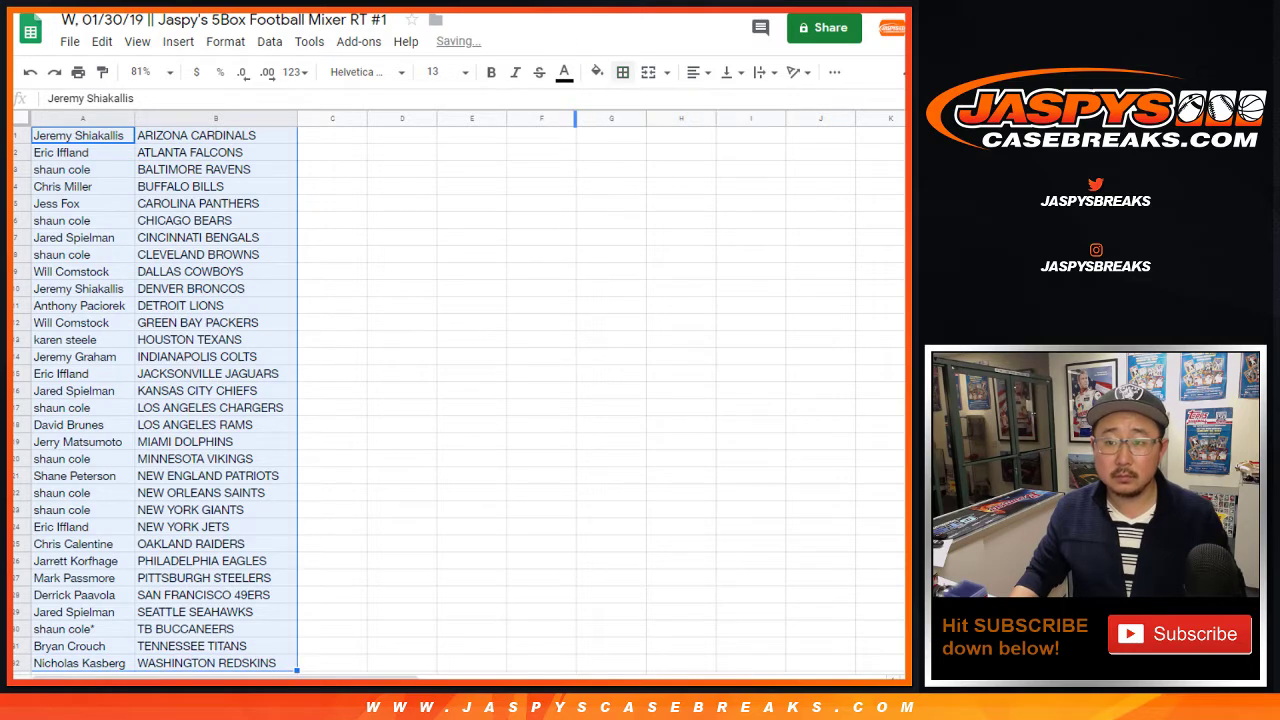
left_click(622, 72)
left_click(629, 106)
left_click(698, 72)
left_click(717, 101)
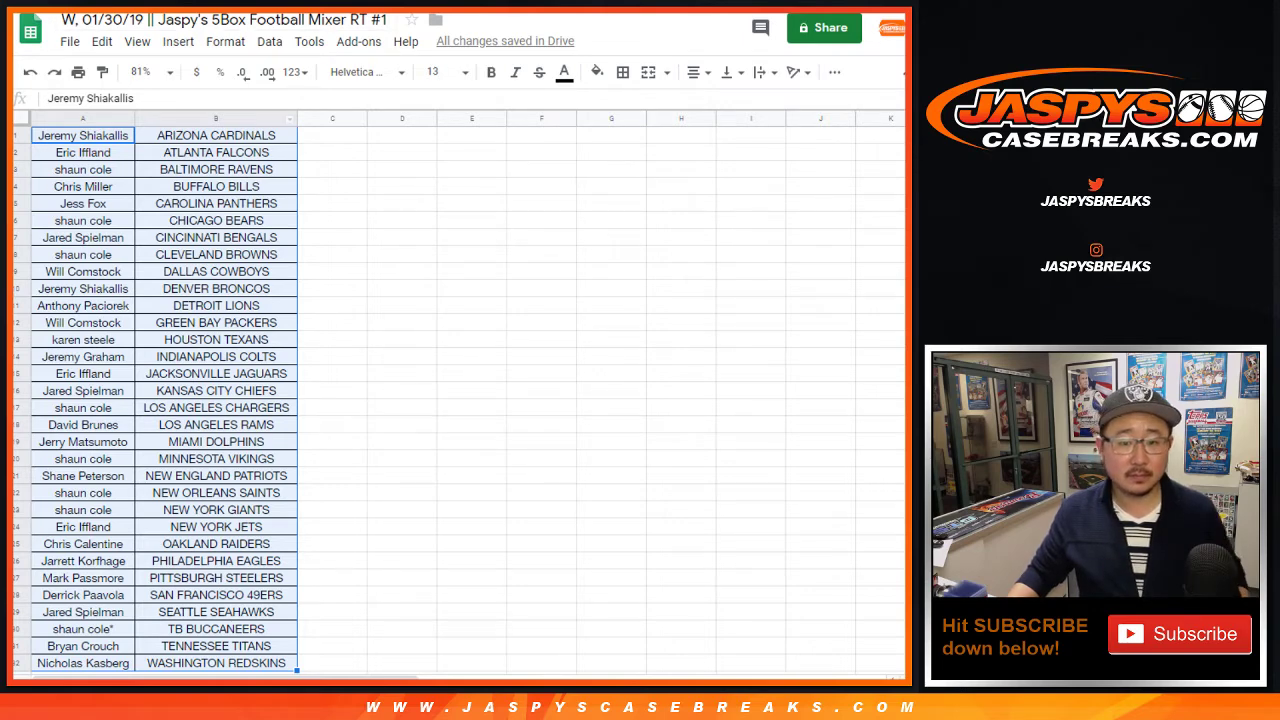
Highlight the Denver Broncos row together with the Miami Dolphins row, compare it with the Minnesota Vikings row, and move the selection to C1.
left_click(18, 289)
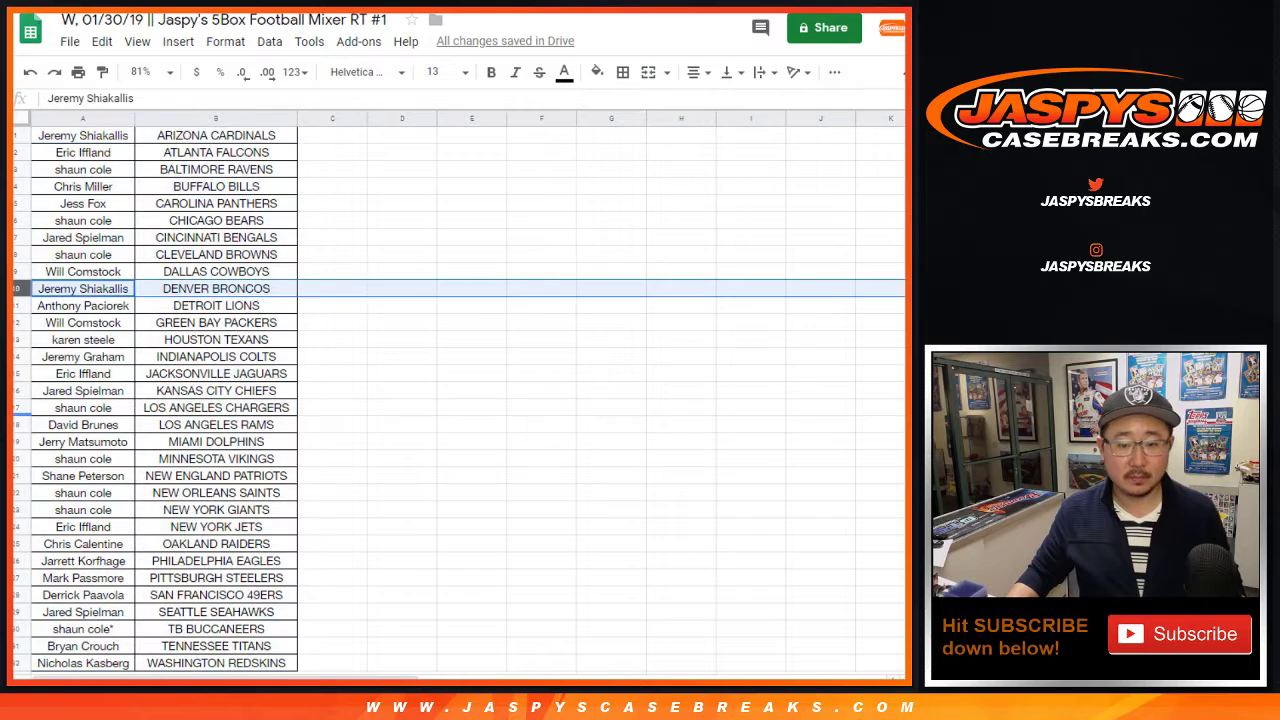
left_click(20, 441, "ctrl")
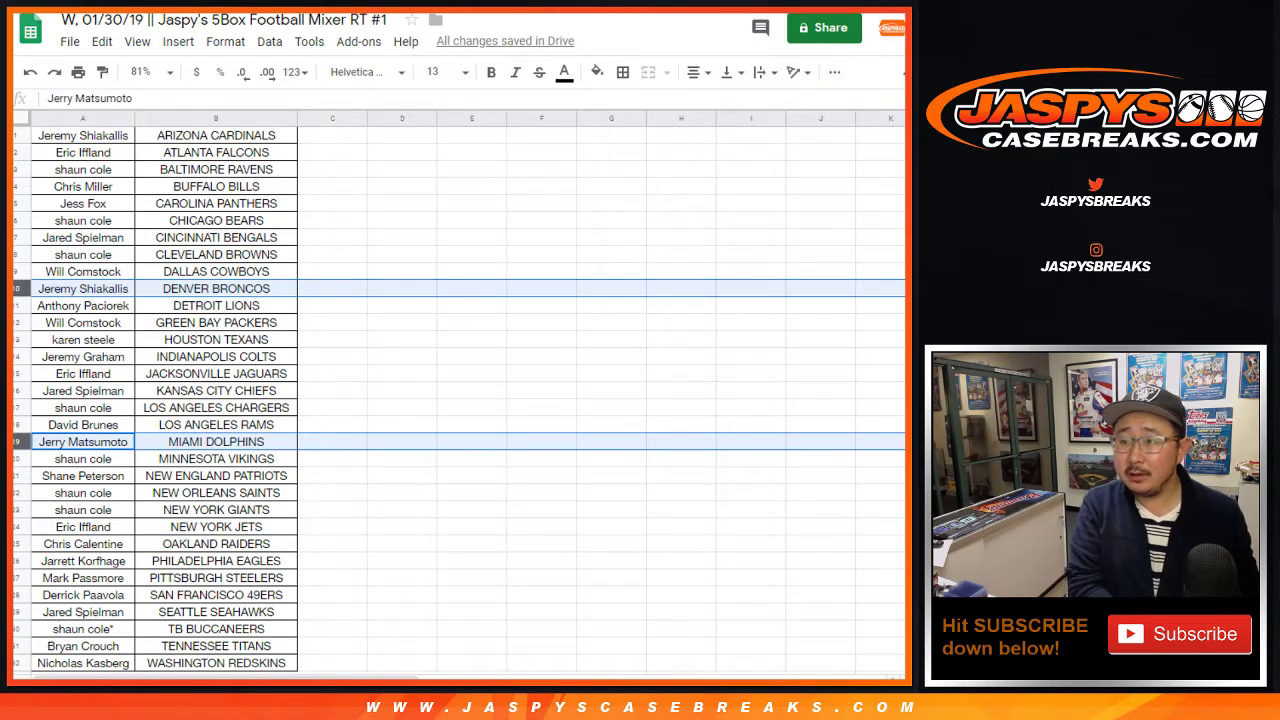
left_click(17, 459)
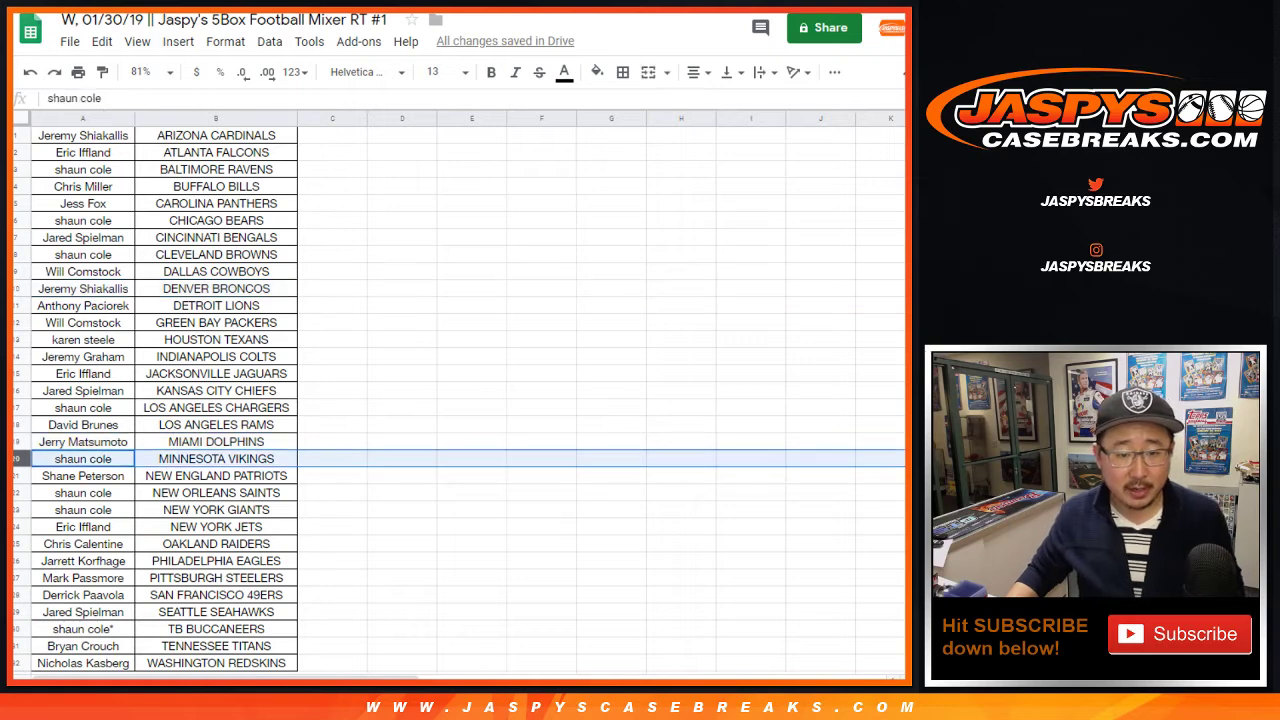
left_click(17, 289, "ctrl")
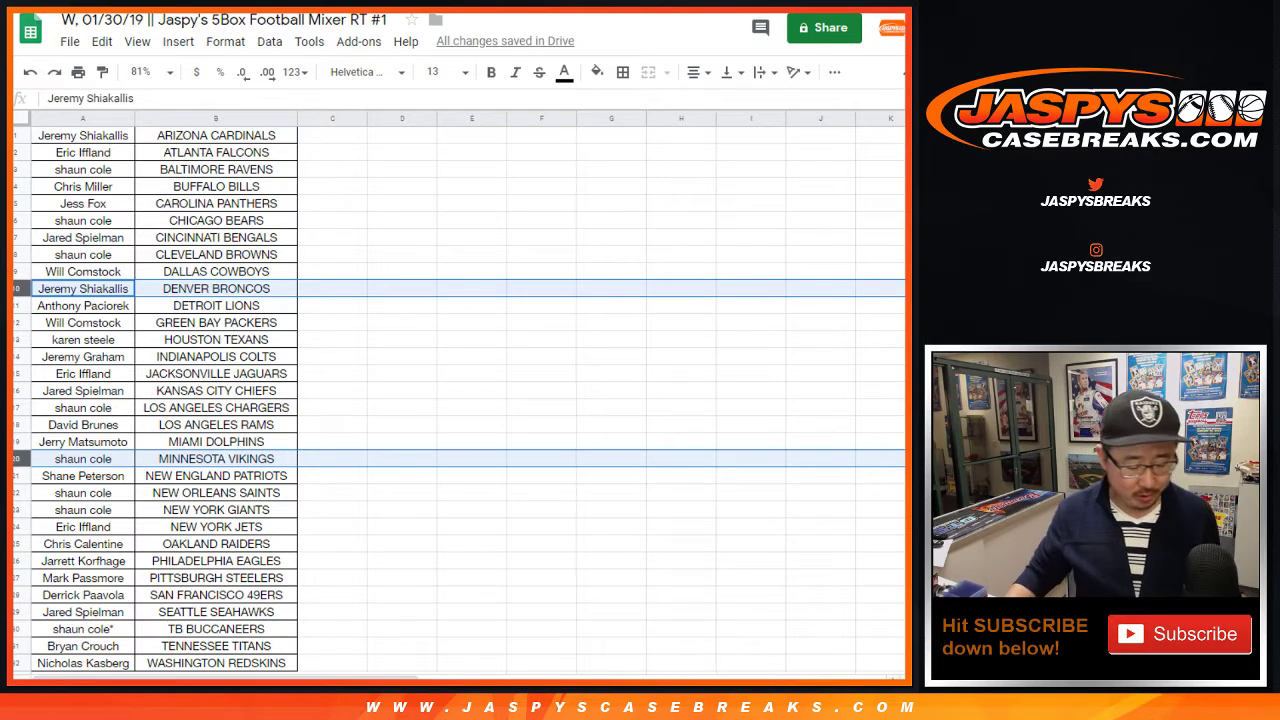
left_click(333, 136)
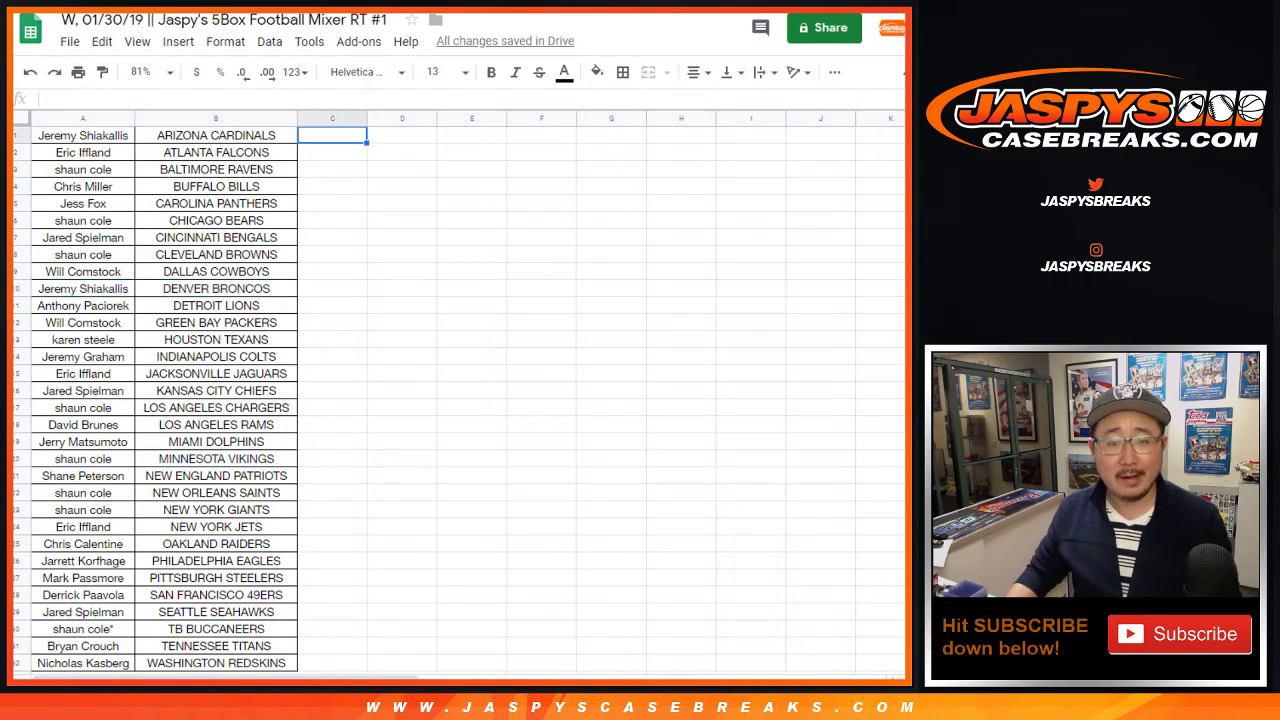
Print the current sheet with the pairing list, keeping the offered page and printer settings.
left_click(78, 72)
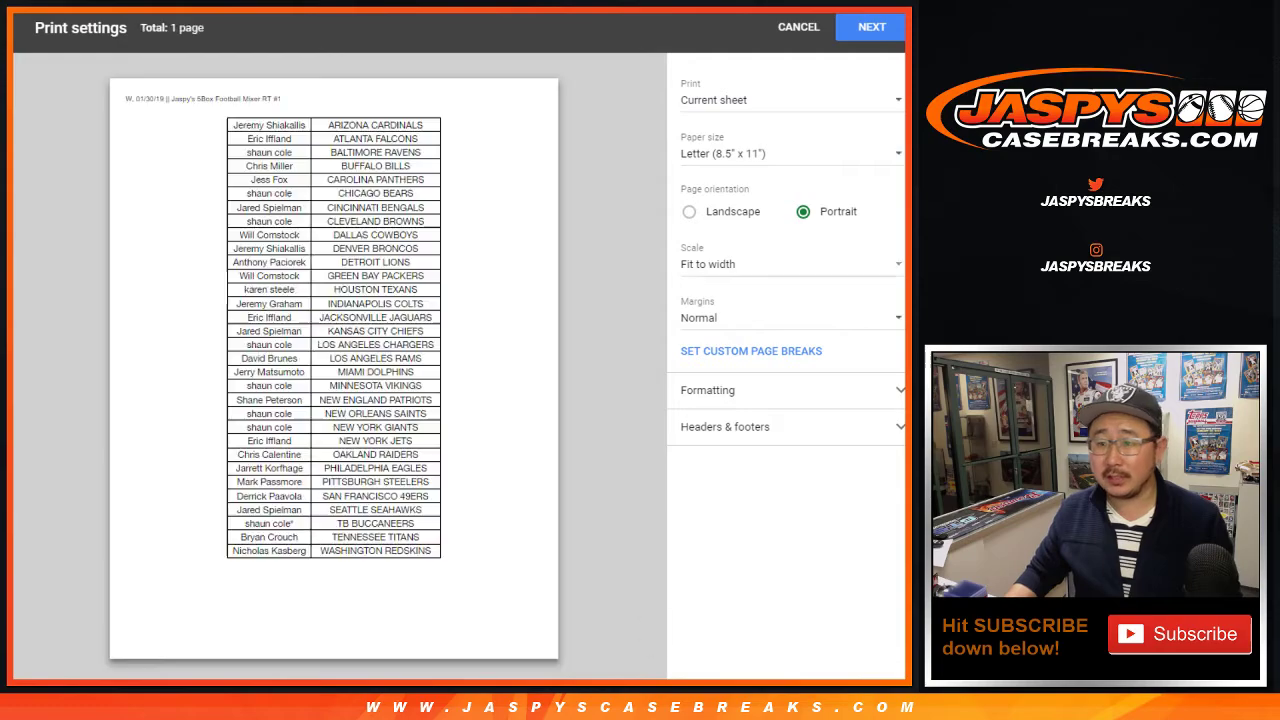
left_click(871, 27)
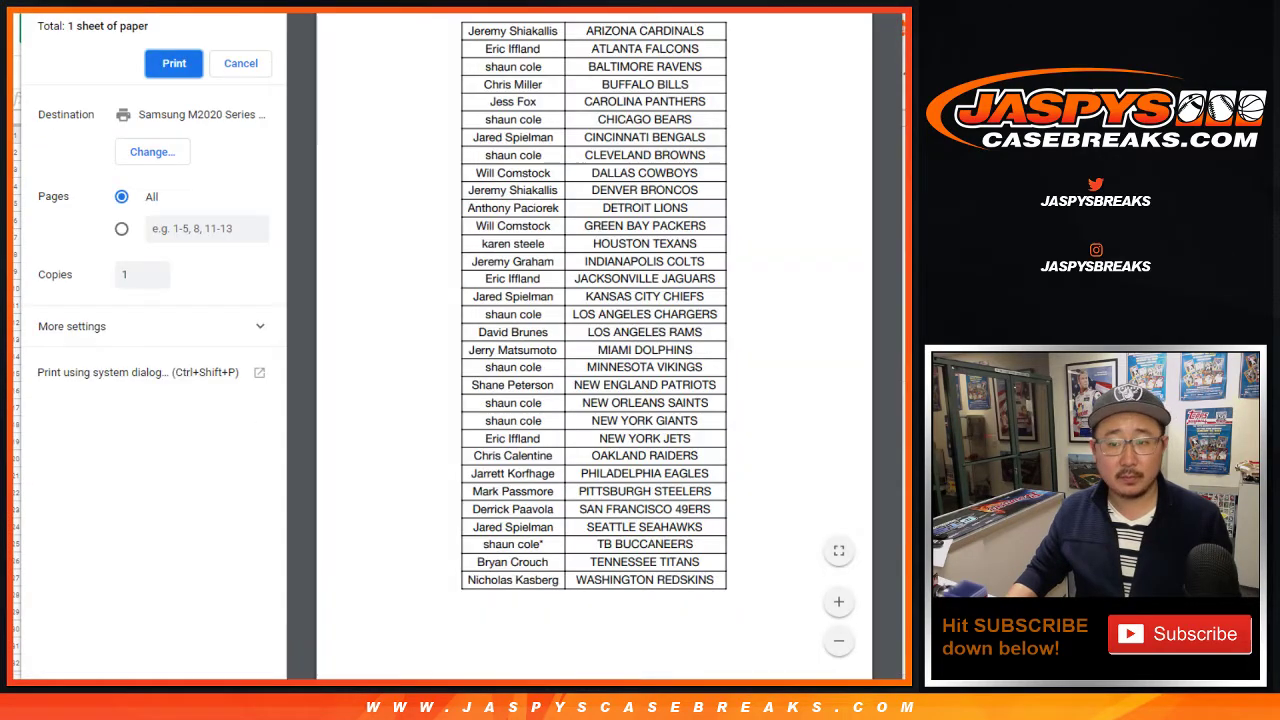
left_click(173, 64)
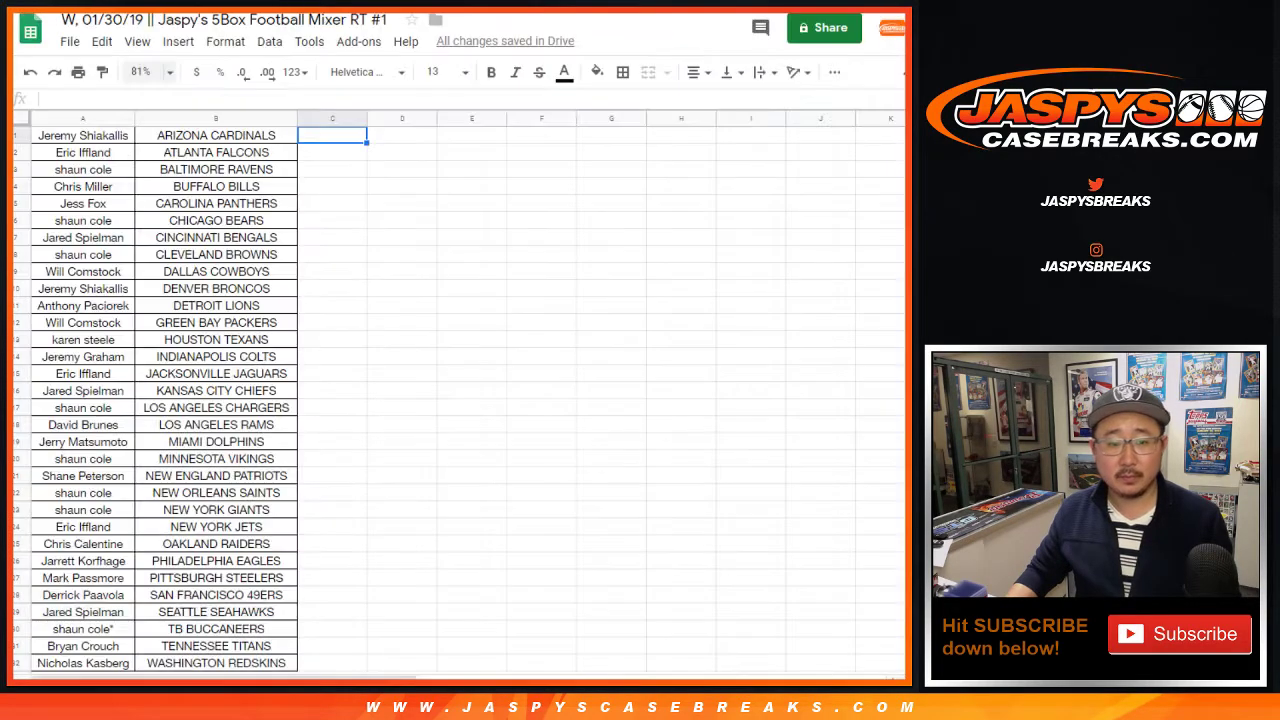